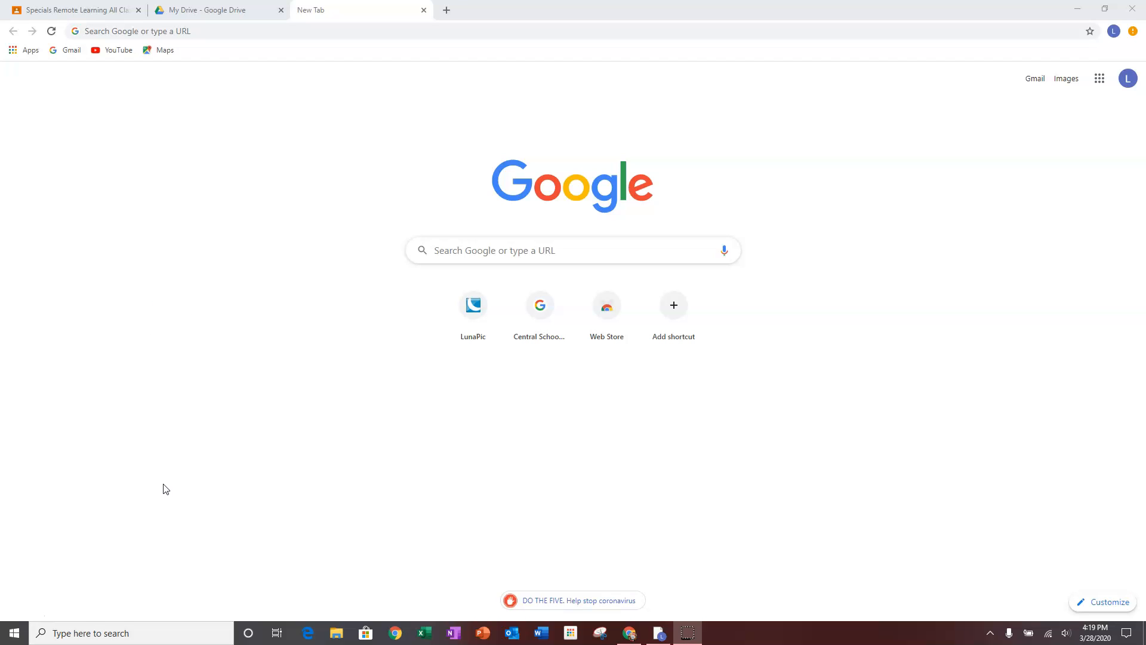
Open the website lunapic.com.
{"action": "left_click", "coordinate": [193, 32]}
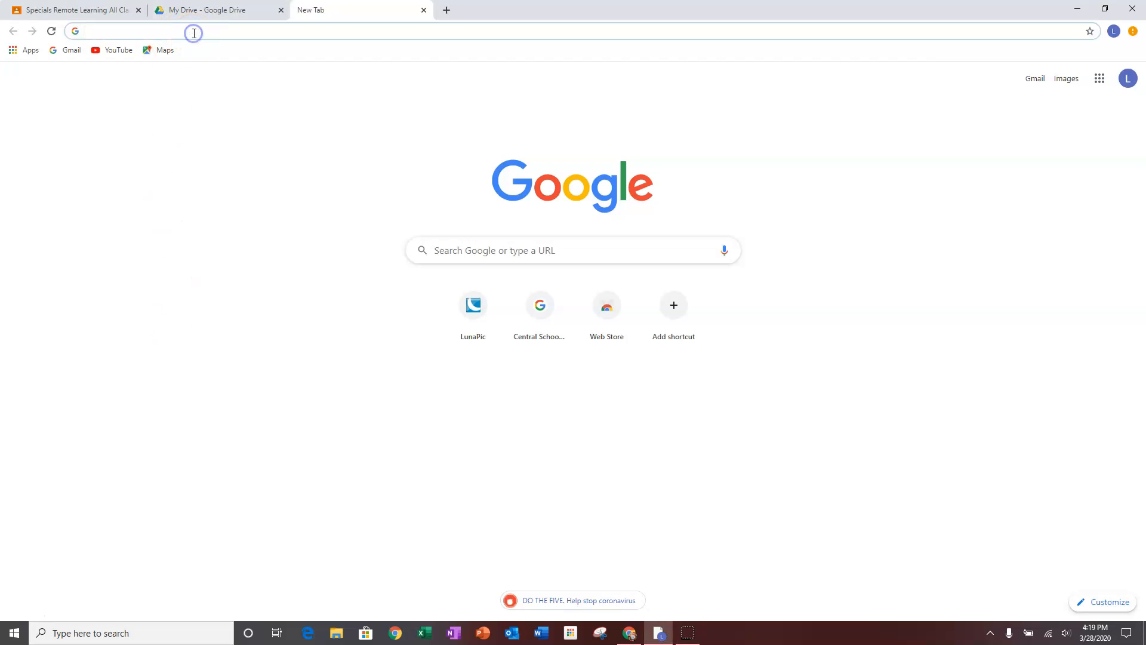
{"action": "type", "text": "lun"}
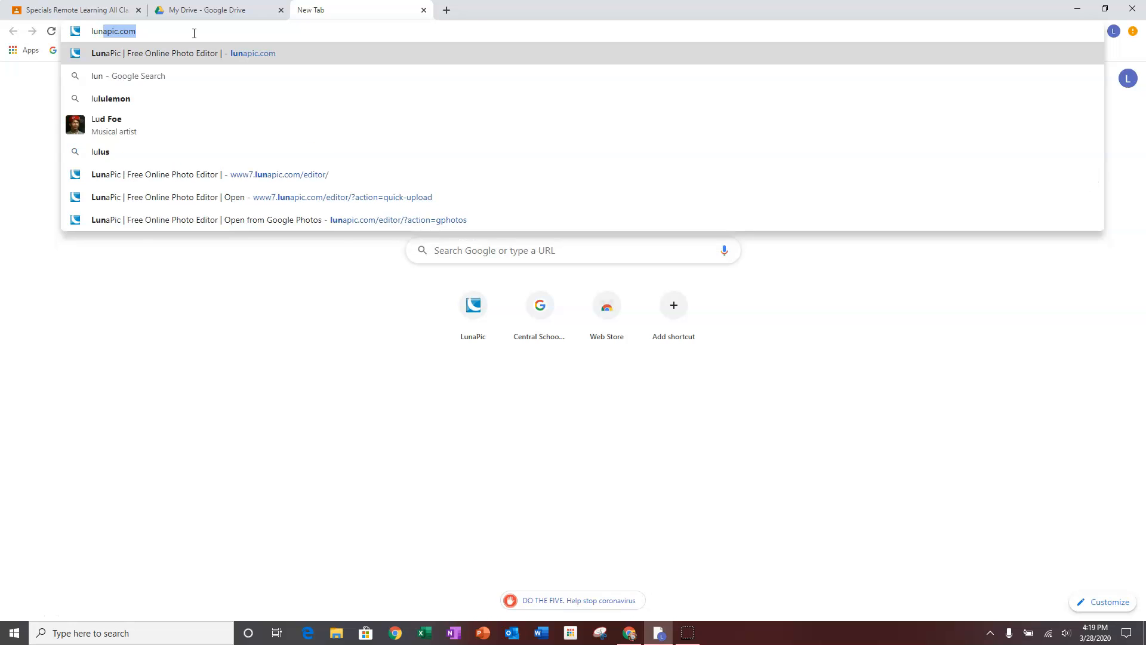
{"action": "type", "text": "apic.com"}
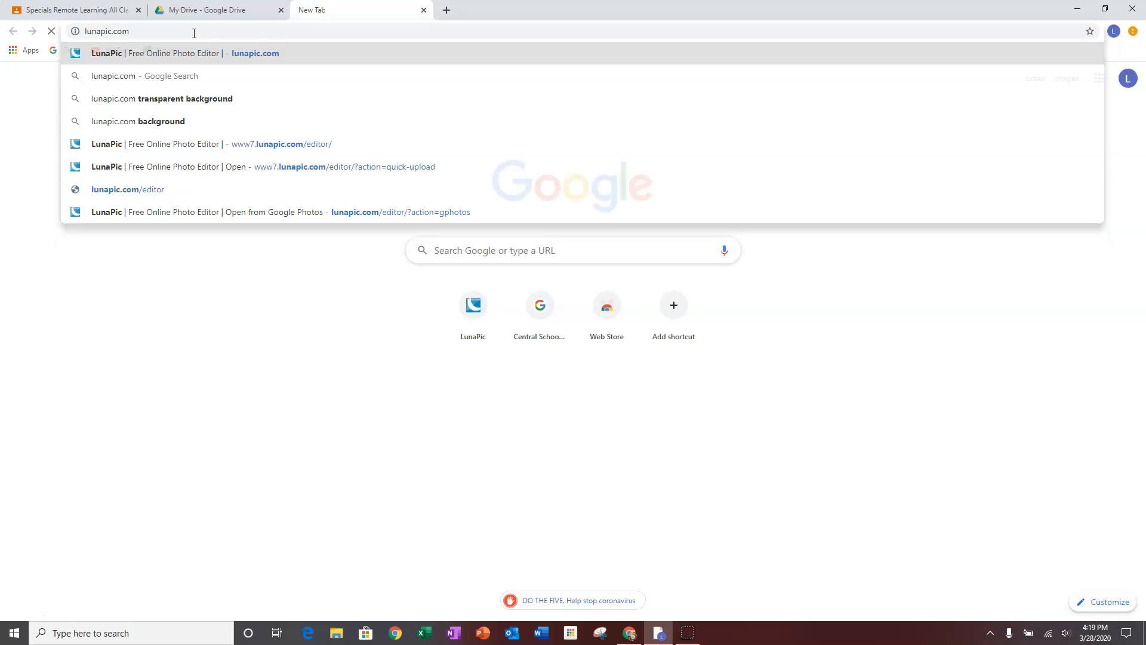
{"action": "key", "text": "Return"}
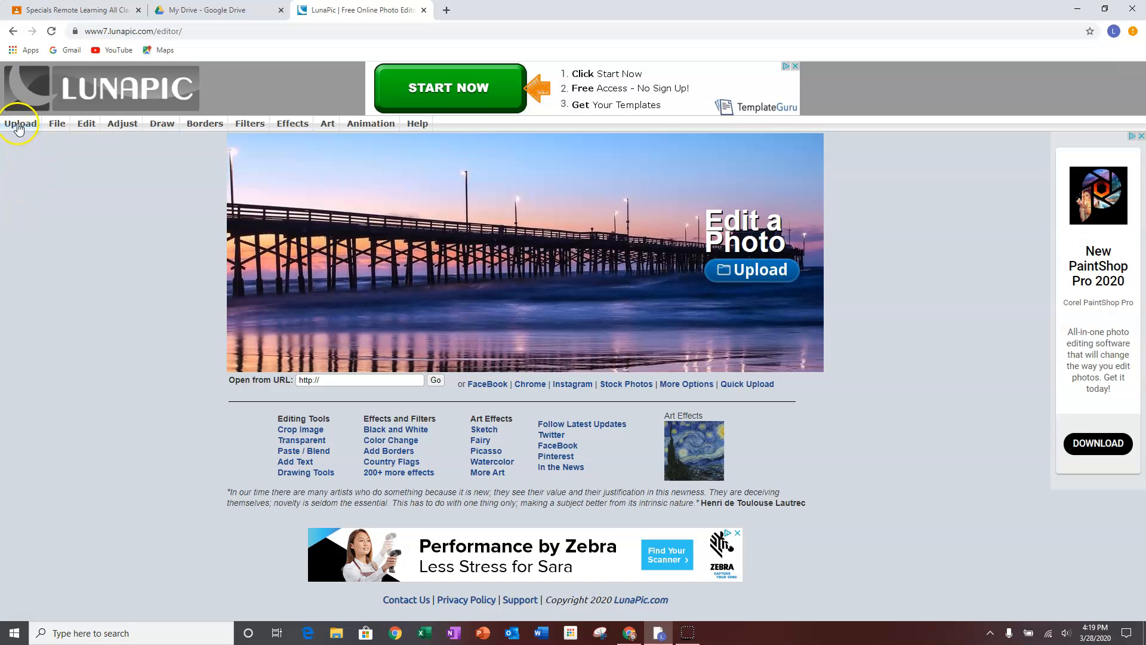
Upload the keyboard JPG from the Downloads folder for editing.
{"action": "left_click", "coordinate": [18, 126]}
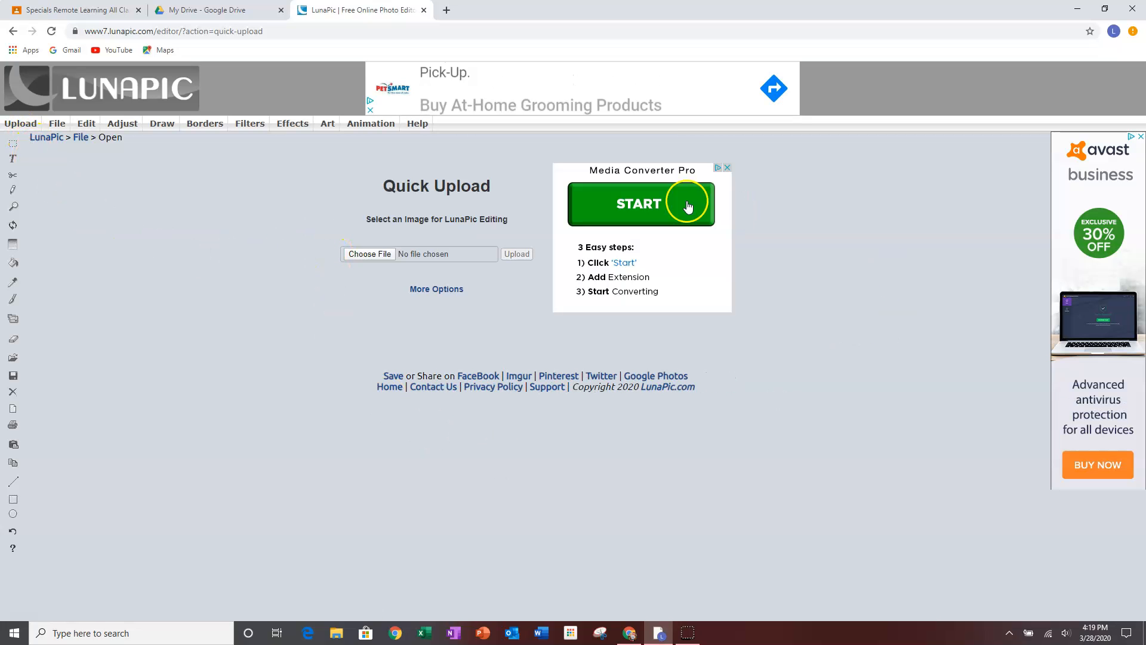
{"action": "left_click", "coordinate": [369, 256]}
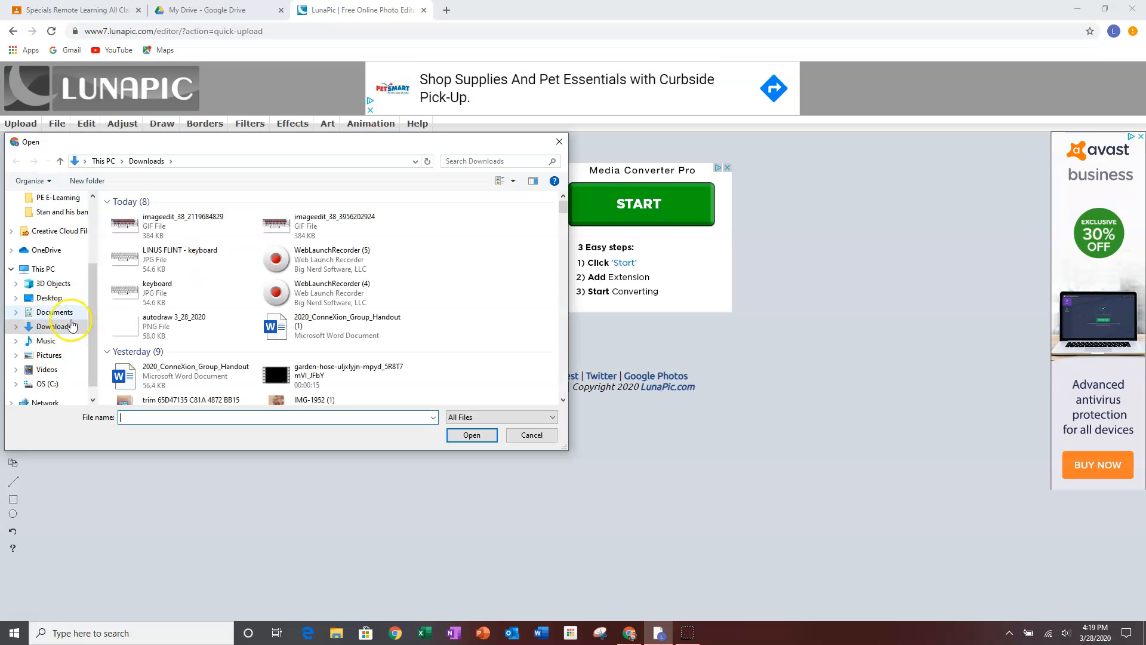
{"action": "left_click", "coordinate": [54, 328]}
{"action": "left_click", "coordinate": [136, 287]}
{"action": "left_click", "coordinate": [116, 267]}
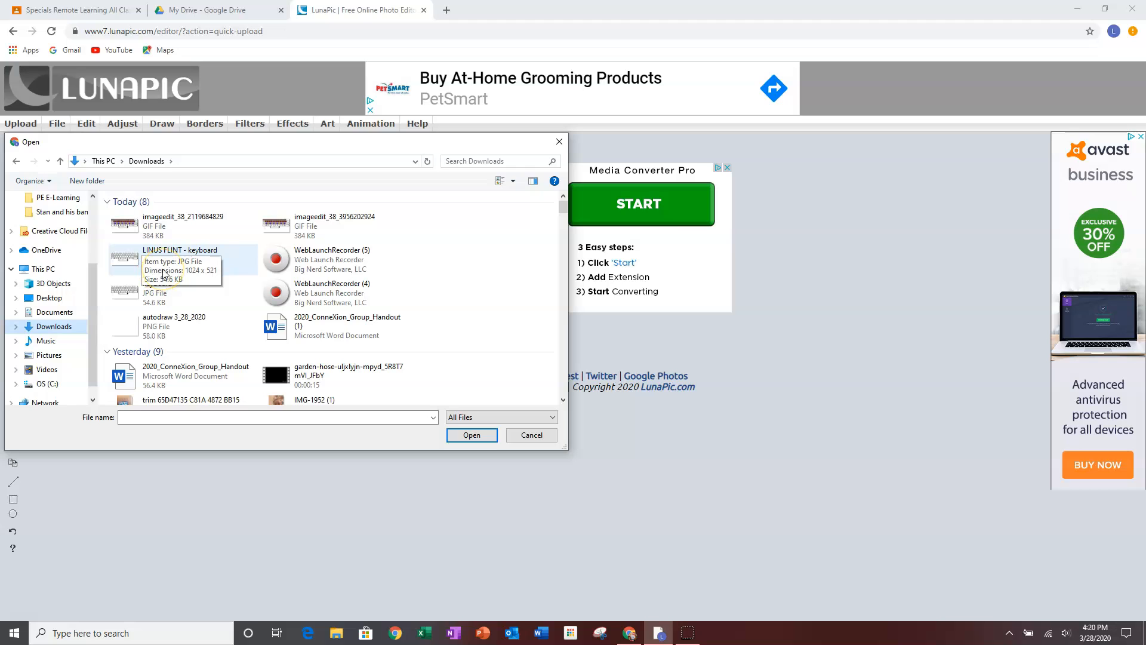
{"action": "left_click", "coordinate": [129, 263]}
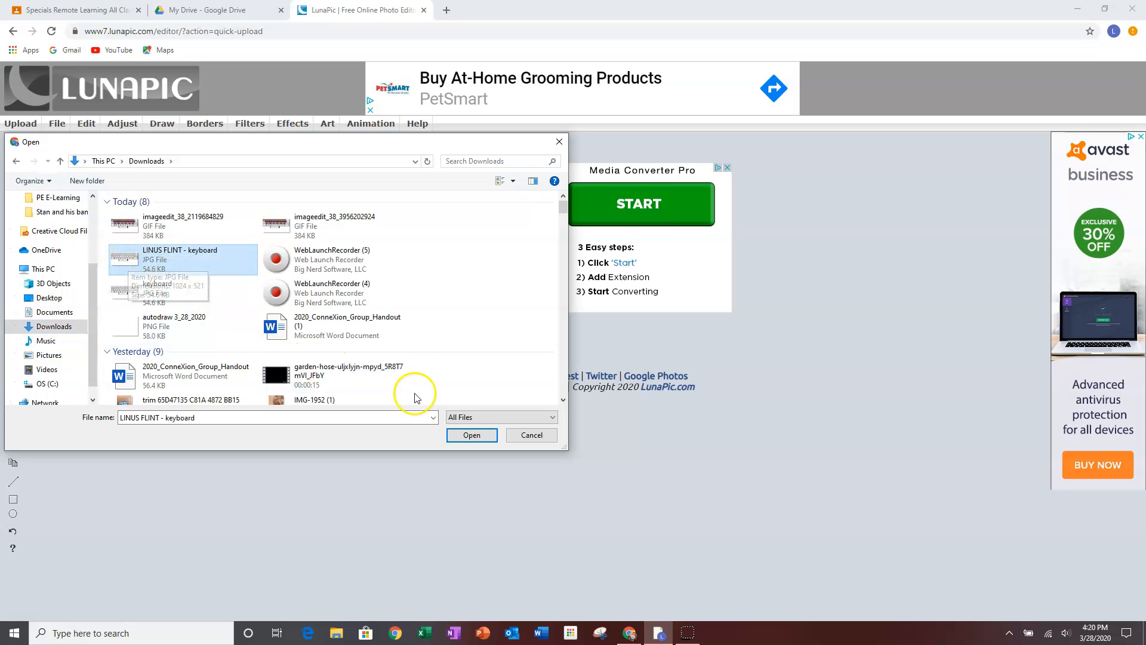
{"action": "left_click", "coordinate": [463, 437]}
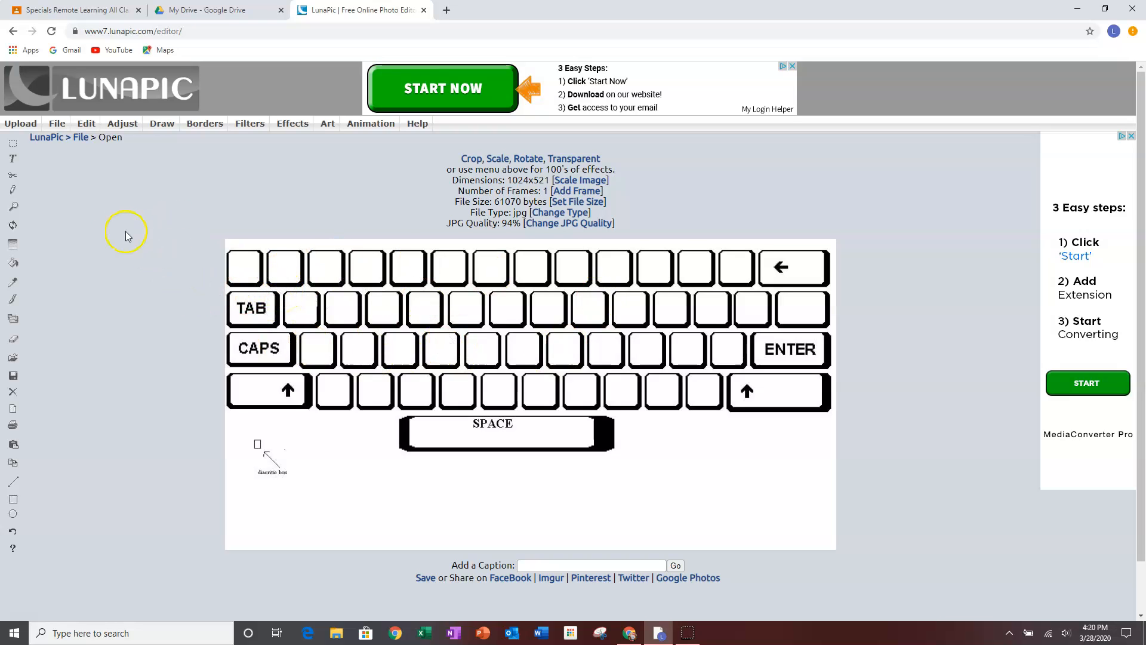
Bring up the Open from URL form and make its image address ready for entry.
{"action": "mouse_move", "coordinate": [57, 124]}
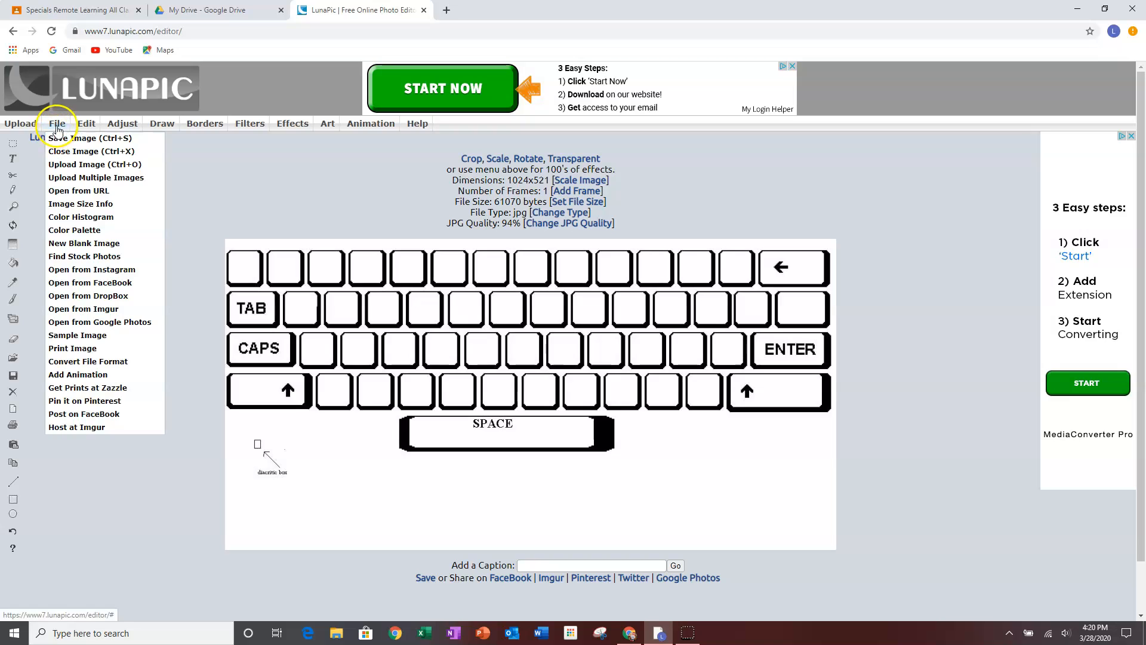
{"action": "left_click", "coordinate": [58, 127]}
{"action": "left_click", "coordinate": [67, 191]}
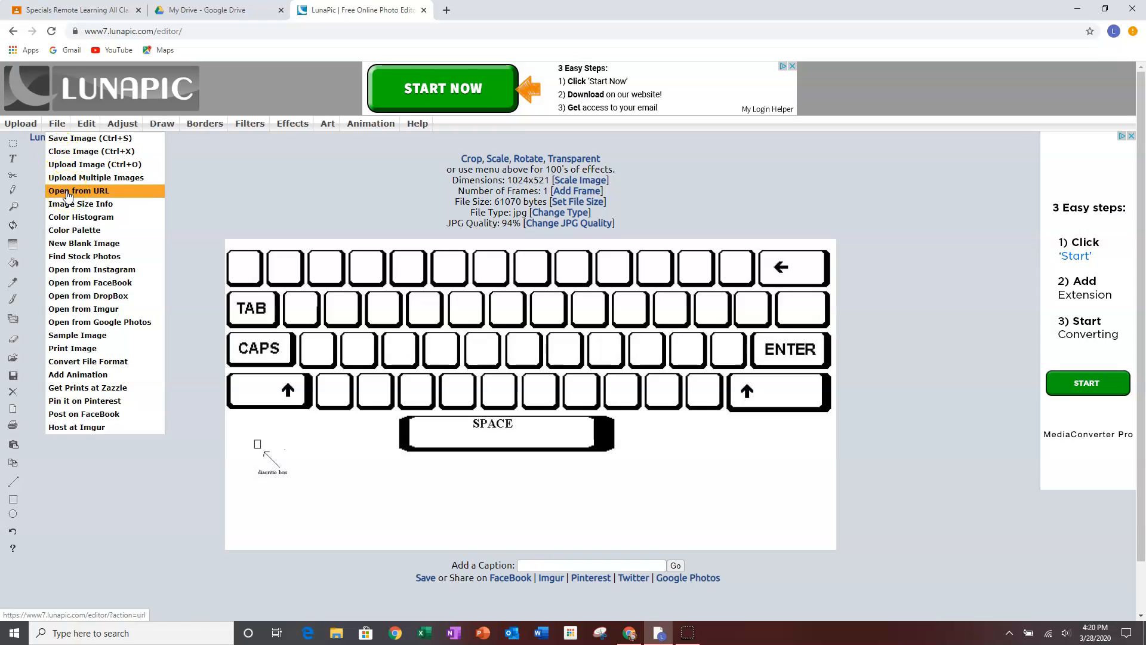
{"action": "left_click", "coordinate": [92, 194]}
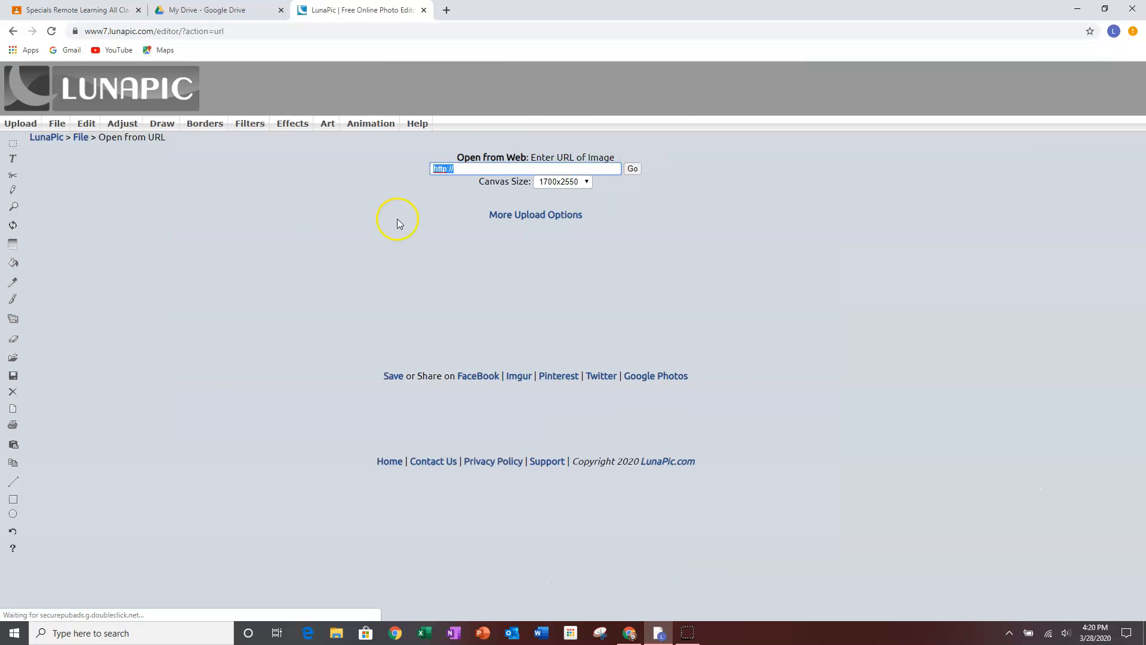
{"action": "left_click", "coordinate": [469, 169]}
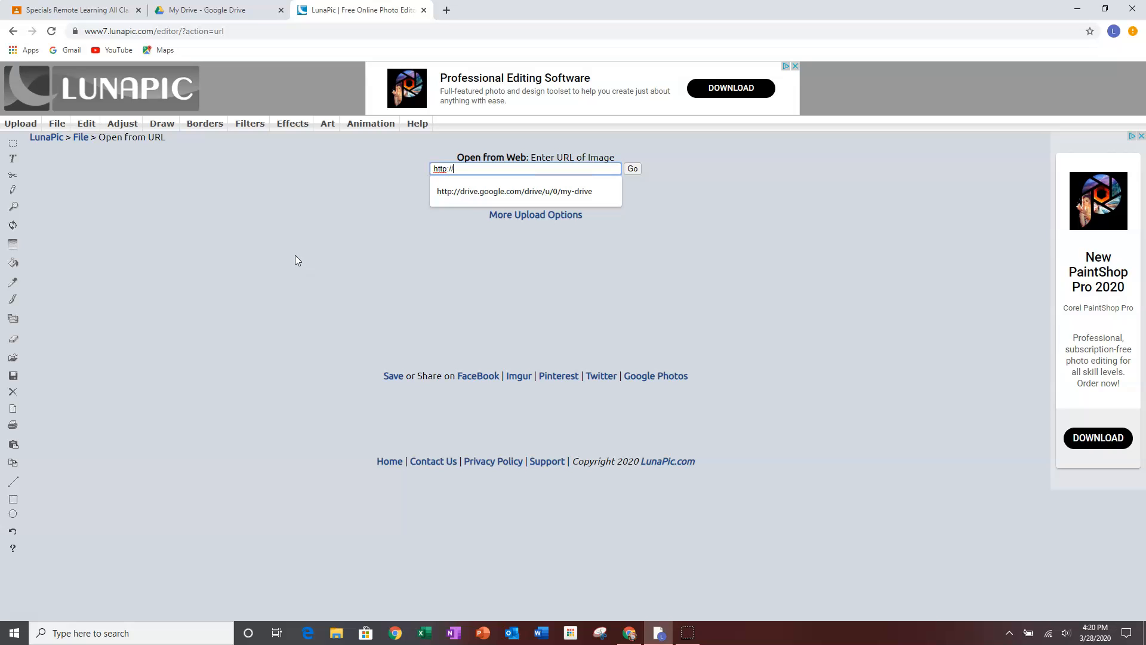
Switch to Google Classroom, go from there to Google Drive and preview the keyboard JPG.
{"action": "left_click", "coordinate": [78, 10]}
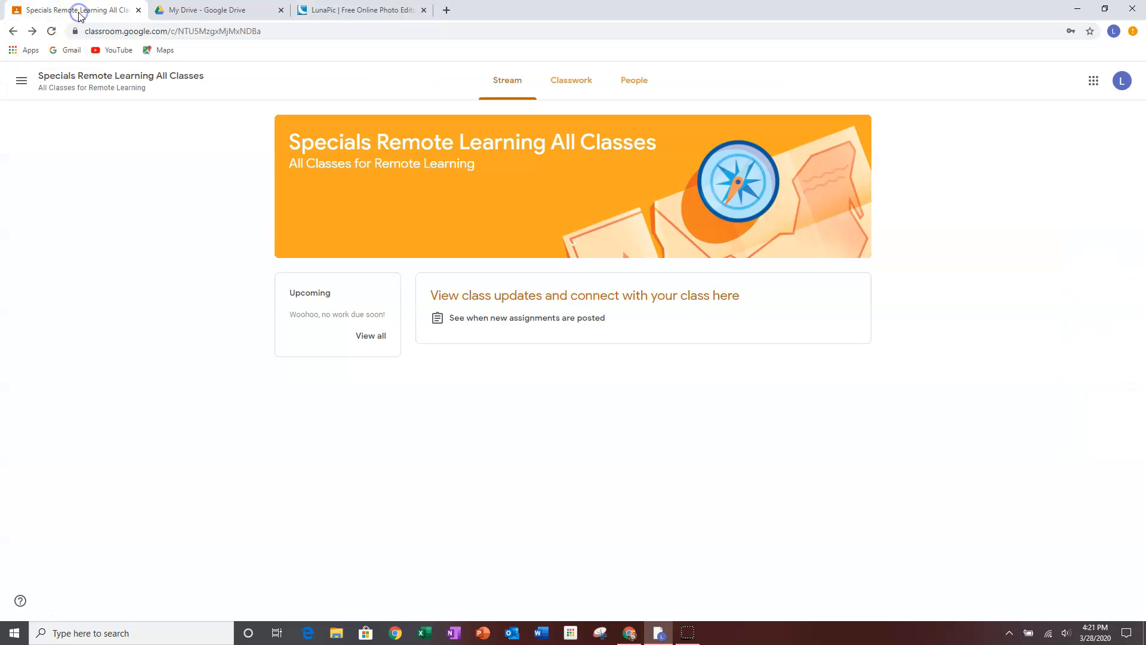
{"action": "left_click", "coordinate": [1095, 85]}
{"action": "left_click", "coordinate": [1097, 144]}
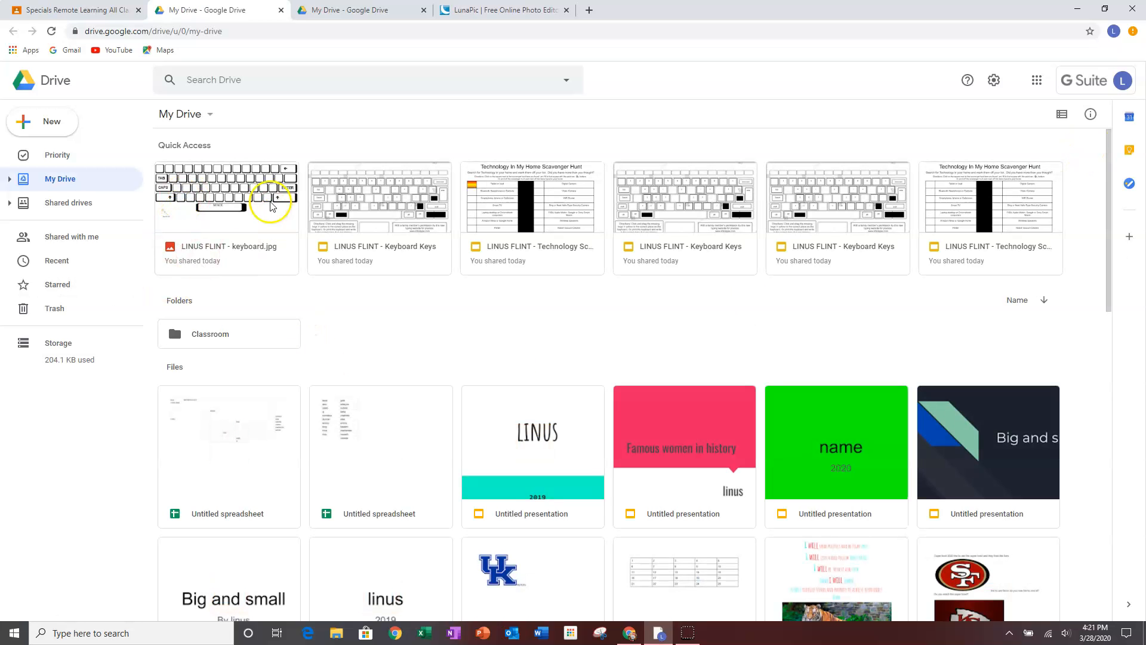
{"action": "double_click", "coordinate": [232, 205]}
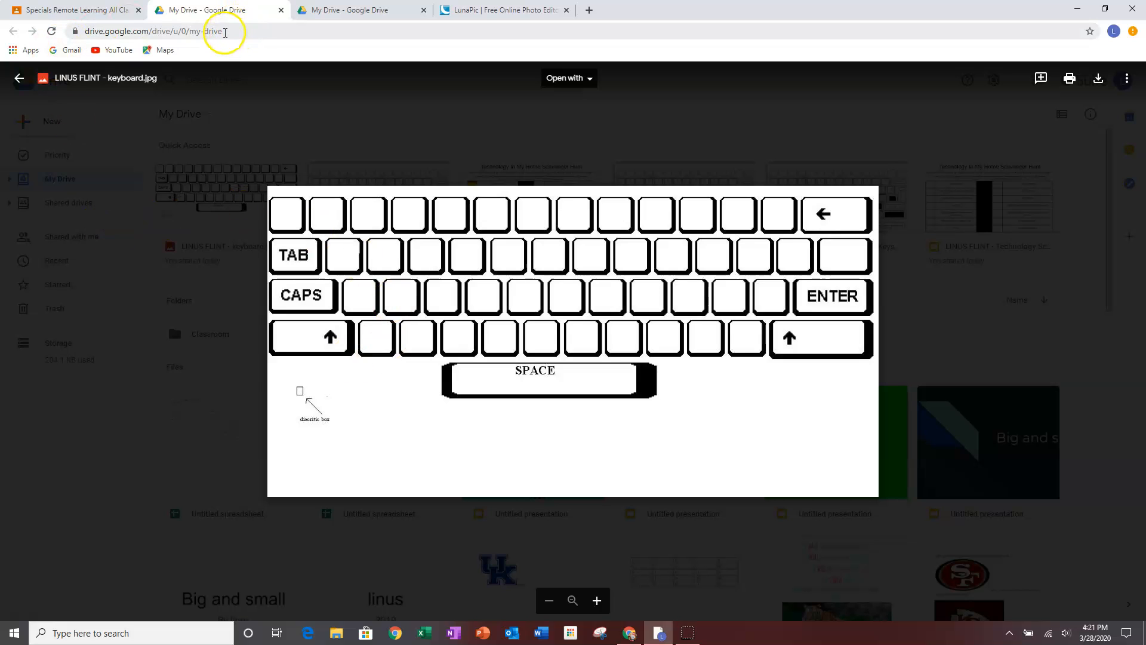
{"action": "left_click", "coordinate": [229, 34]}
{"action": "left_click", "coordinate": [226, 31]}
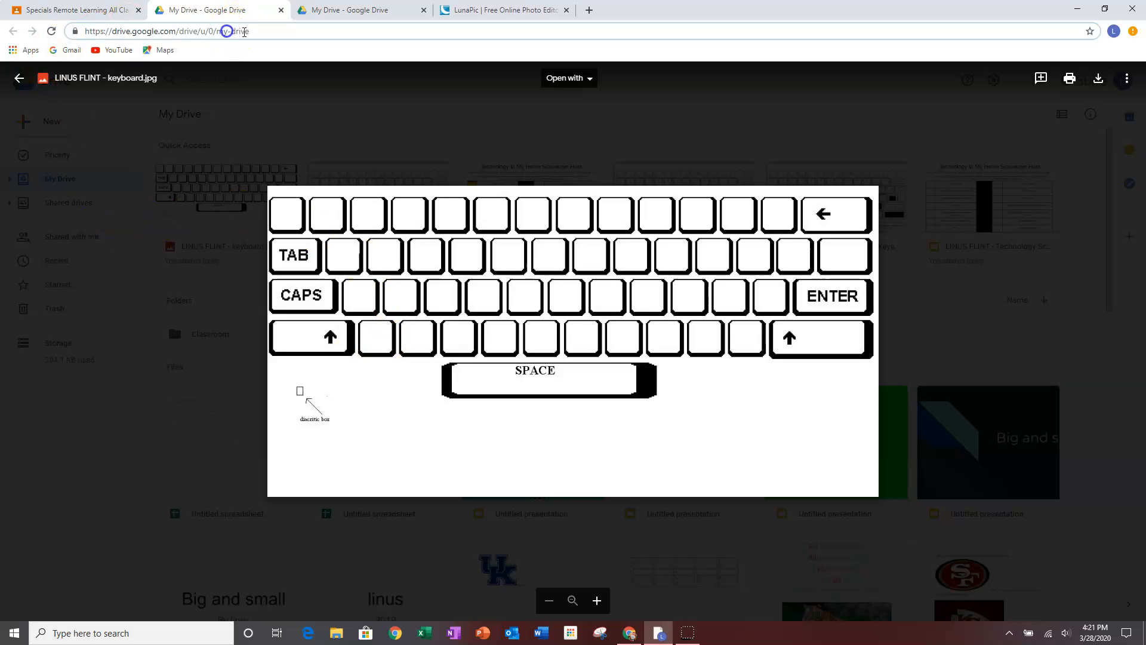
{"action": "left_click_drag", "start_coordinate": [254, 31], "coordinate": [127, 23]}
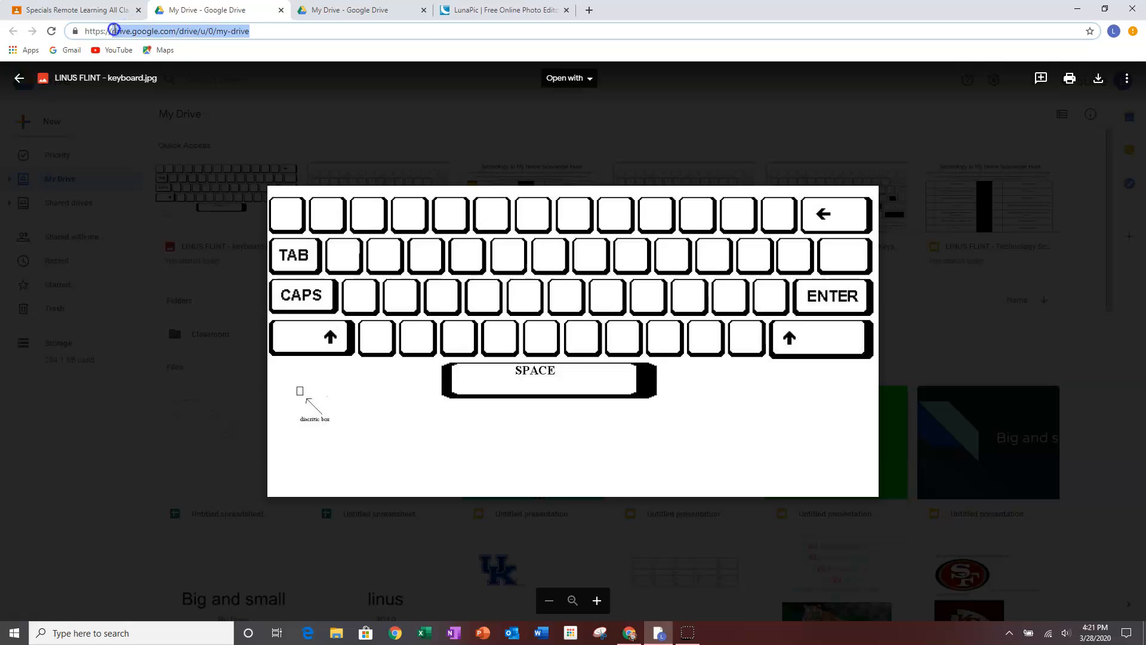
{"action": "right_click", "coordinate": [161, 31]}
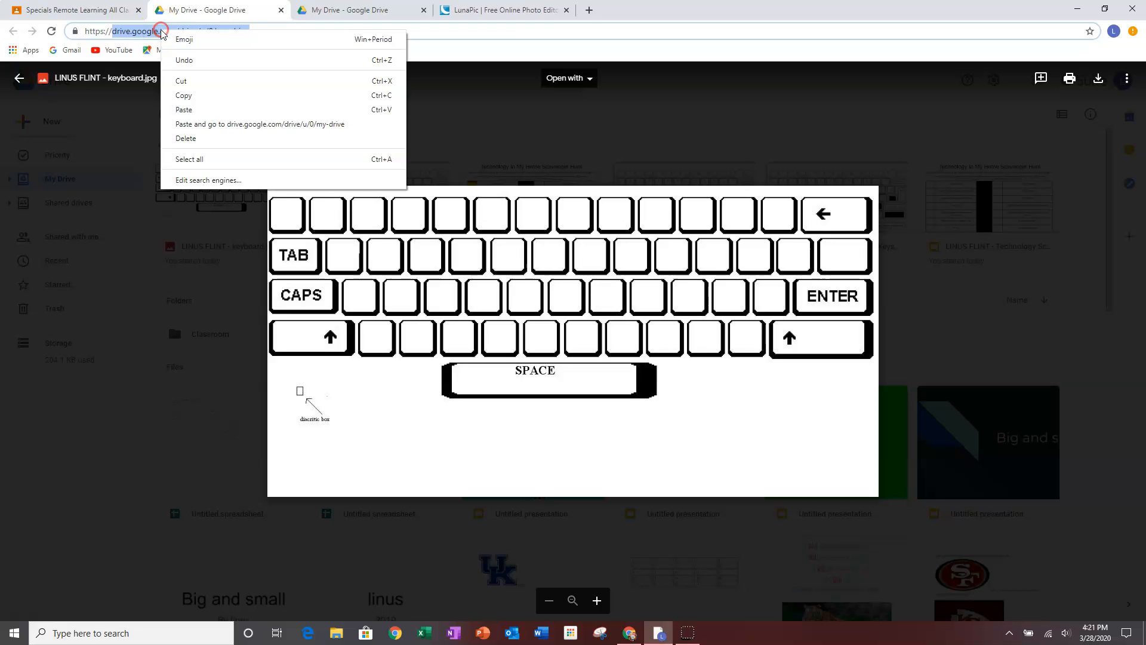
{"action": "left_click", "coordinate": [185, 97]}
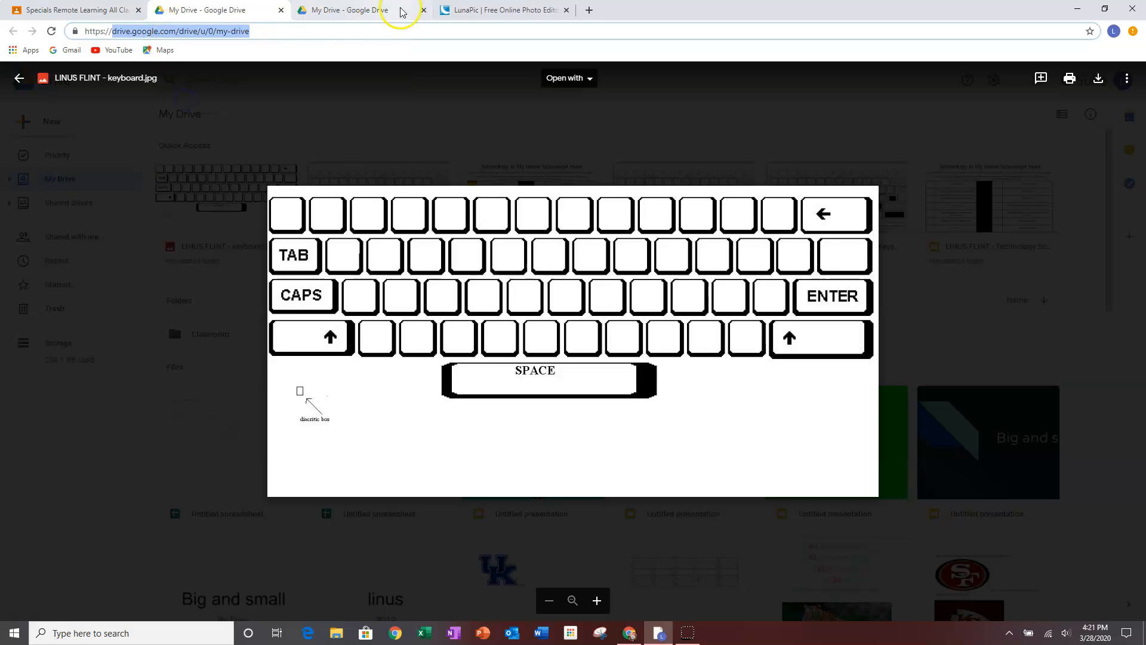
{"action": "left_click", "coordinate": [497, 14]}
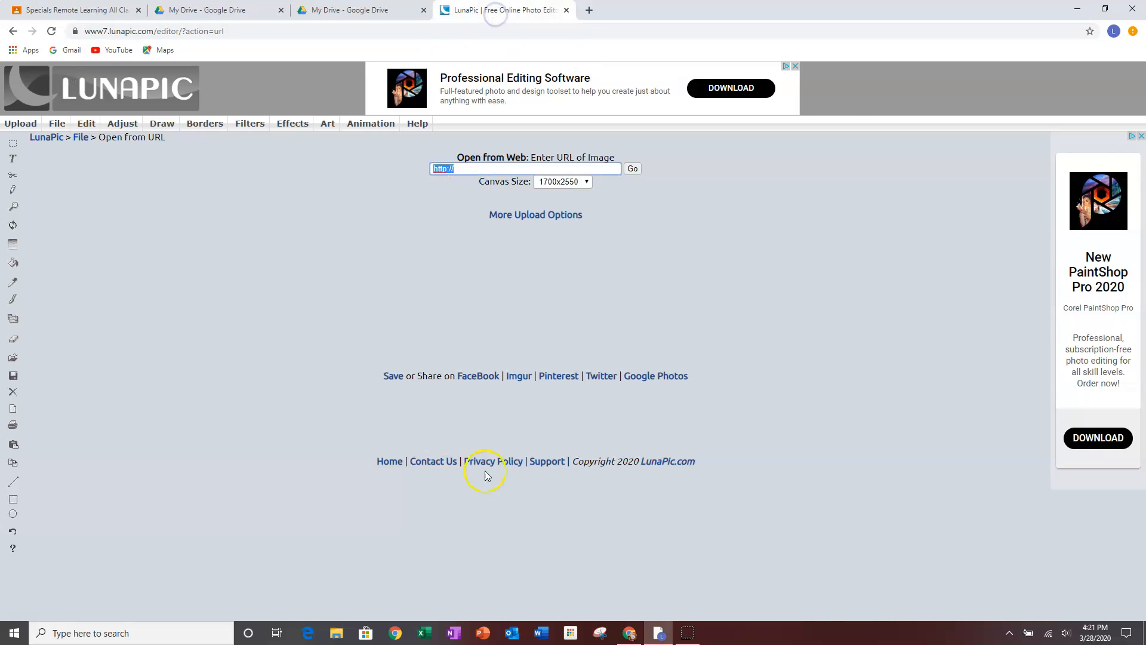
{"action": "left_click", "coordinate": [463, 172]}
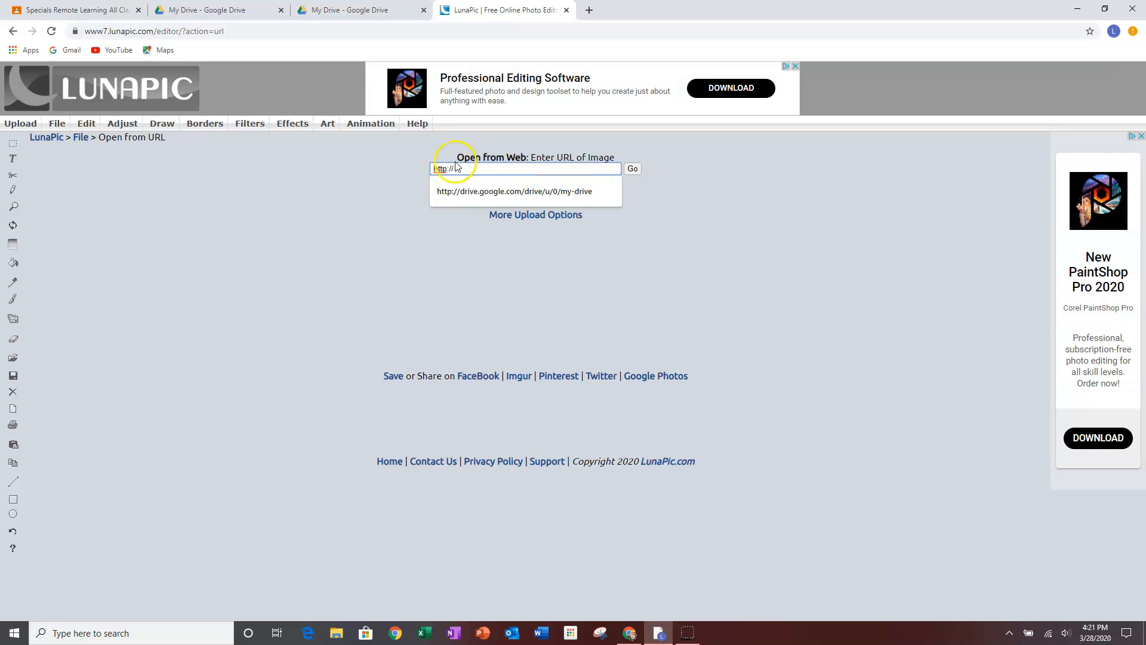
{"action": "right_click", "coordinate": [461, 171]}
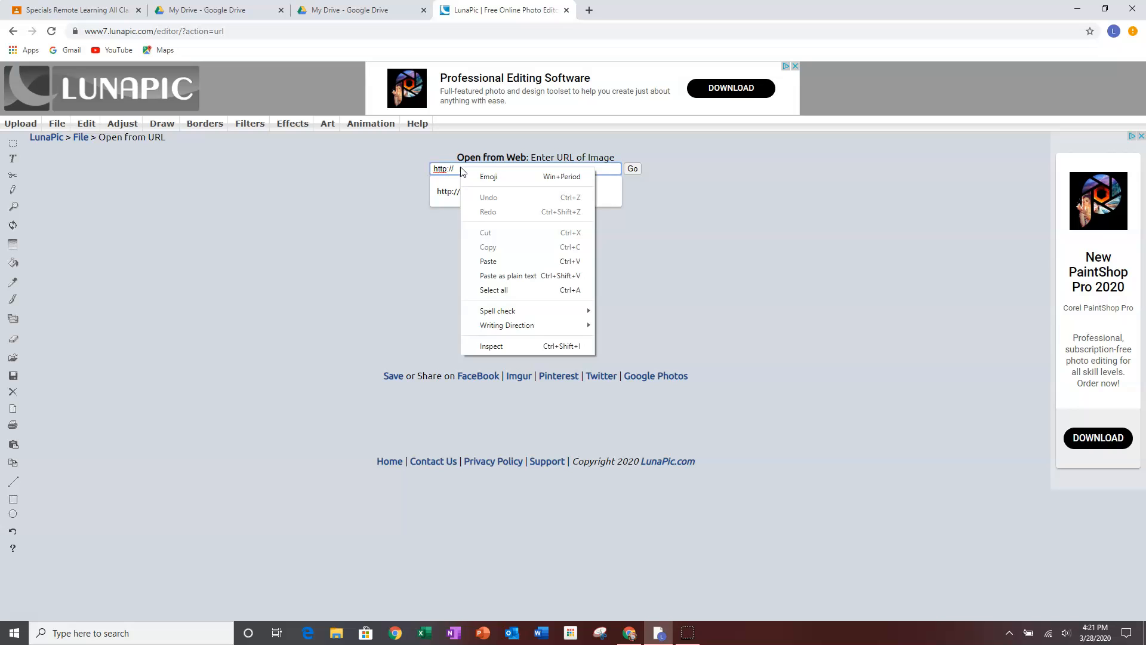
{"action": "left_click", "coordinate": [489, 261]}
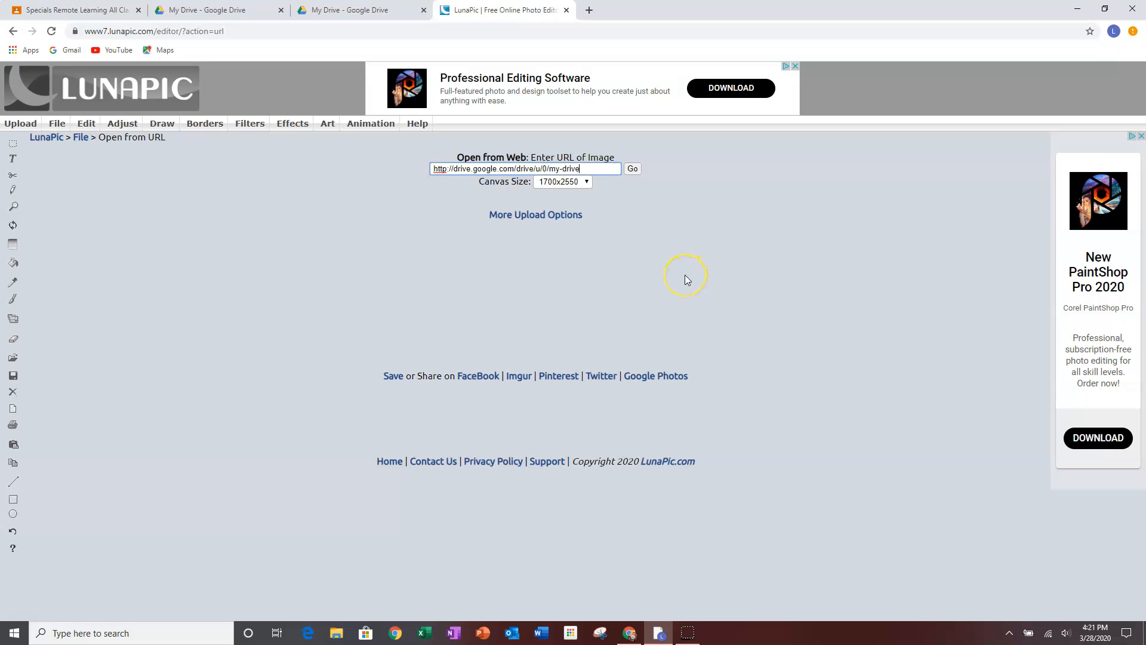
{"action": "left_click", "coordinate": [633, 170]}
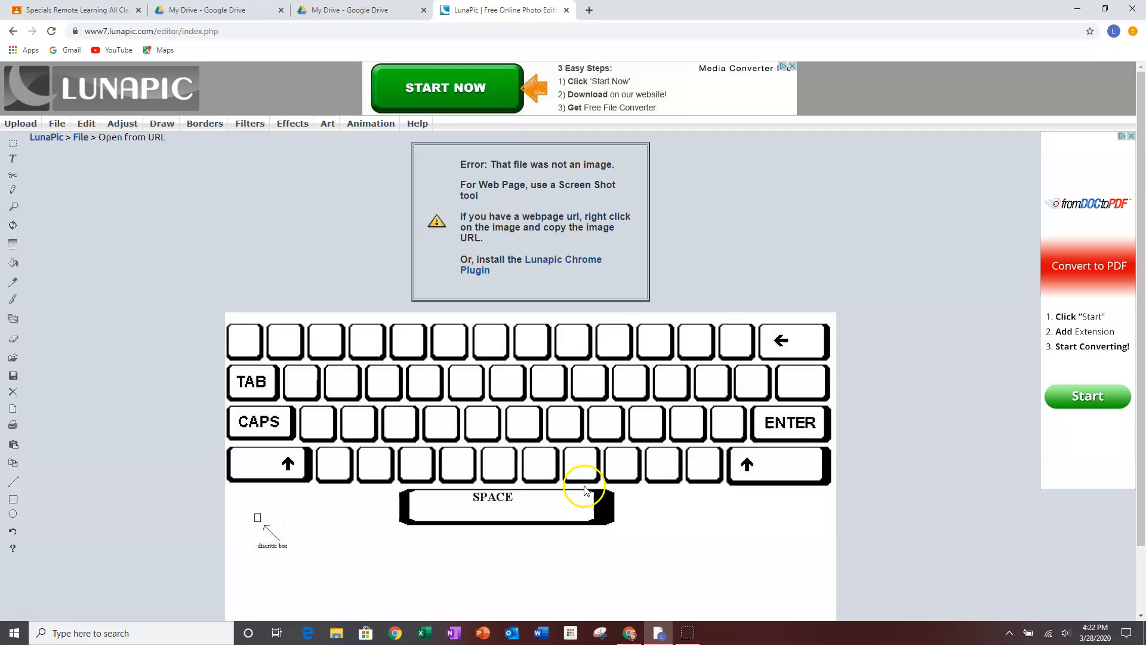
Activate the Paint Bucket tool and set its fill pattern to Money.
{"action": "left_click", "coordinate": [14, 265]}
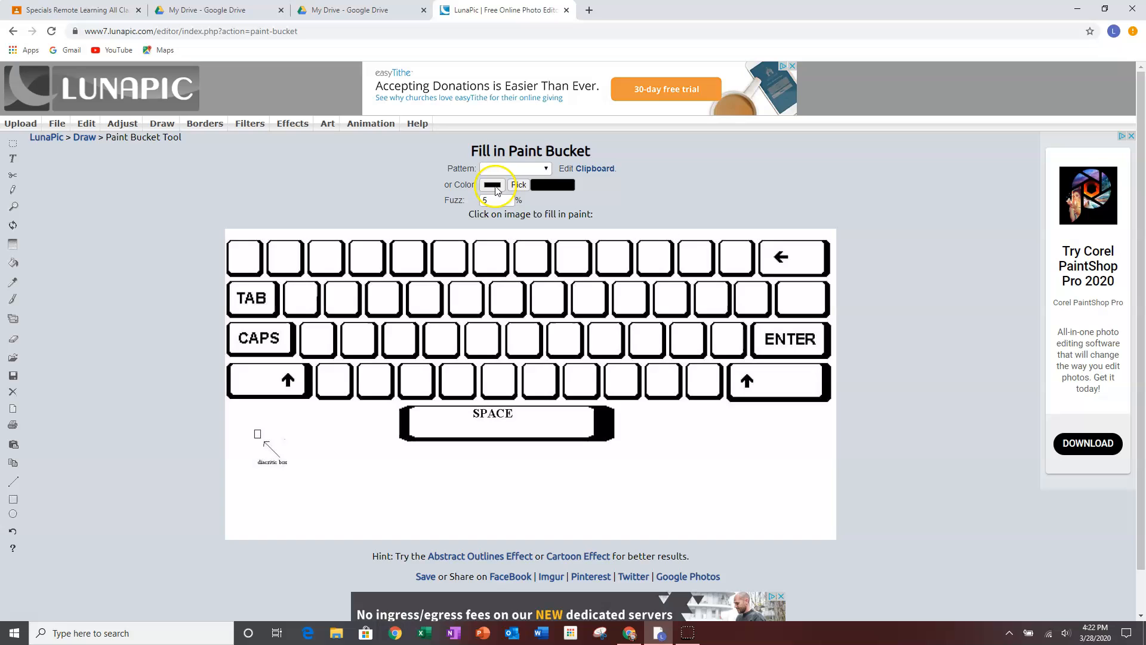
{"action": "left_click", "coordinate": [519, 185]}
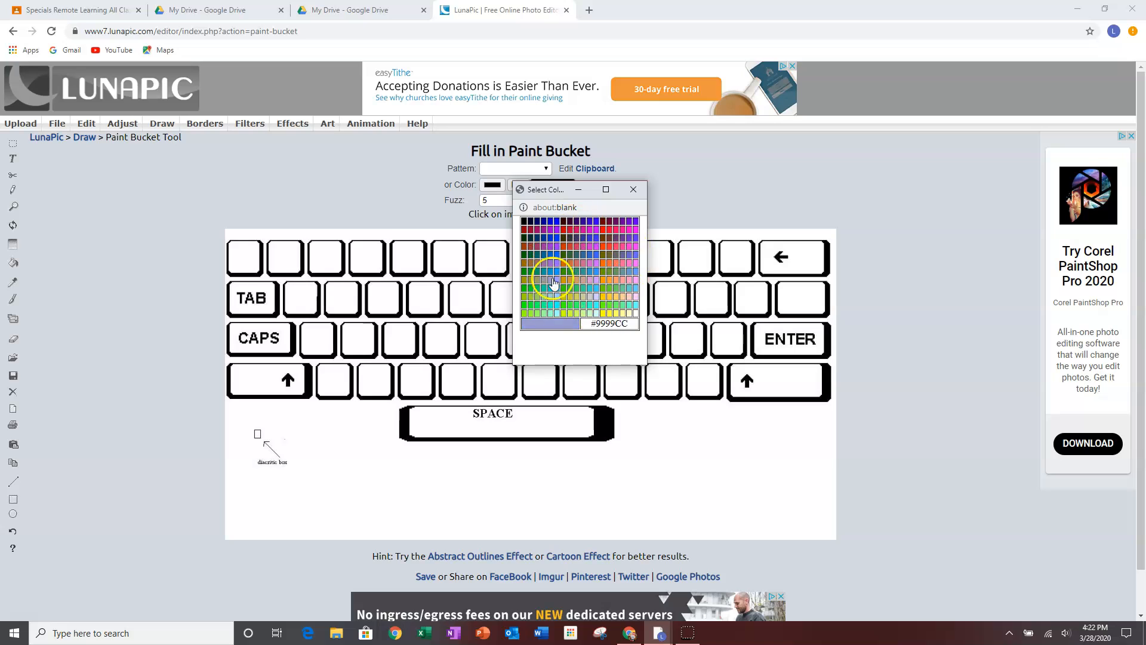
{"action": "left_click", "coordinate": [634, 190]}
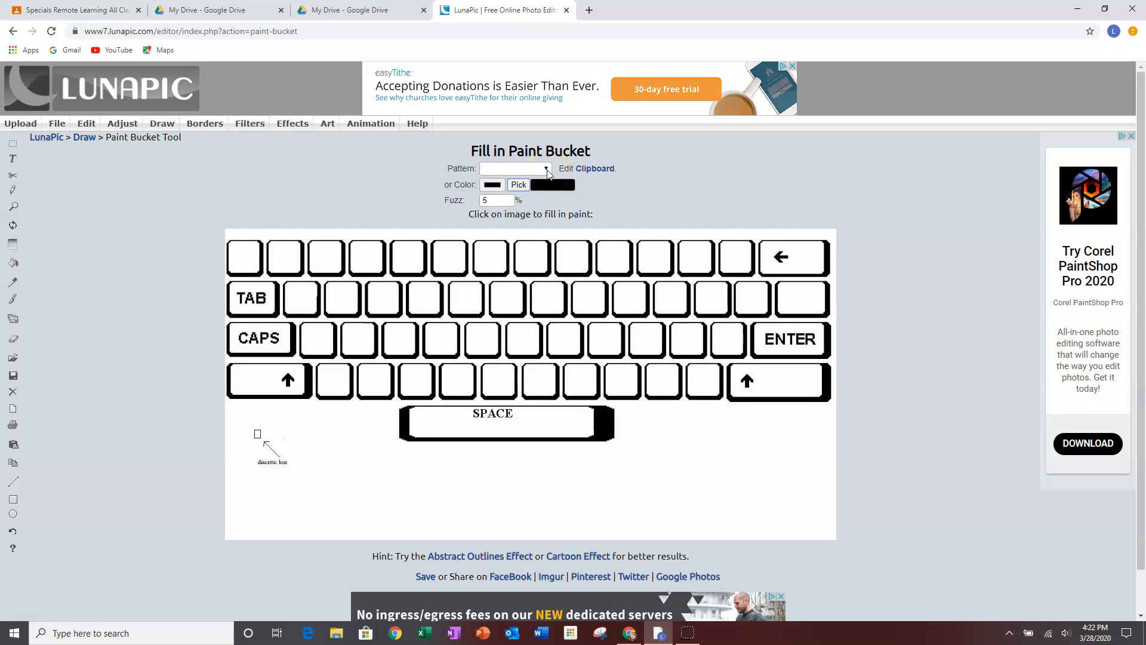
{"action": "left_click", "coordinate": [547, 170]}
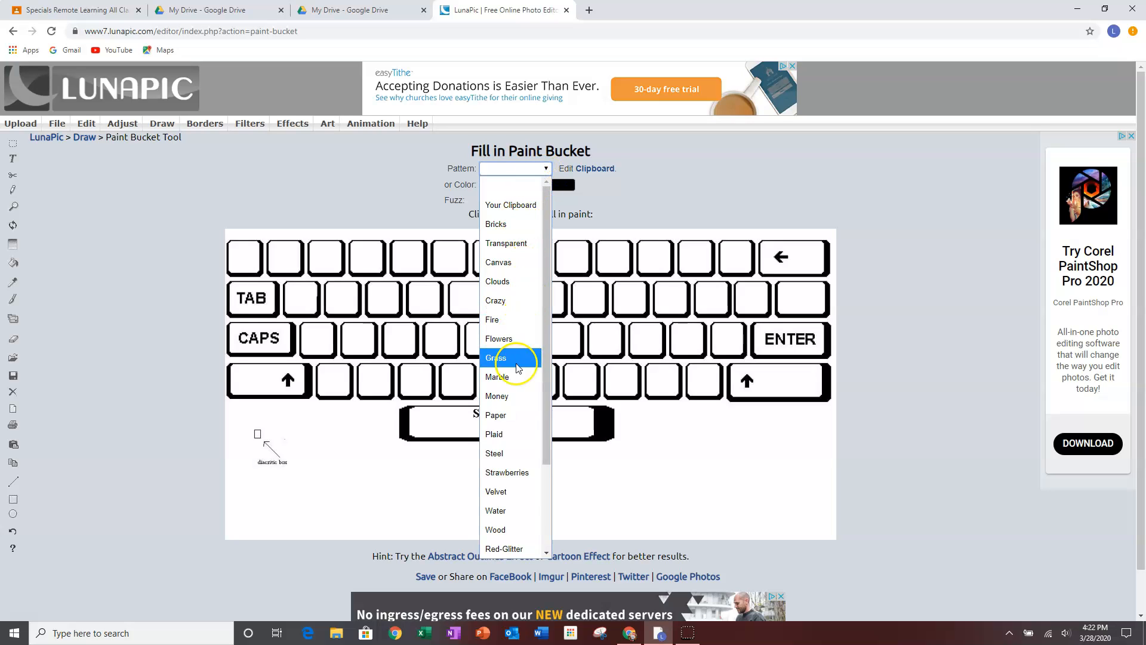
{"action": "left_click_drag", "start_coordinate": [545, 394], "coordinate": [540, 472]}
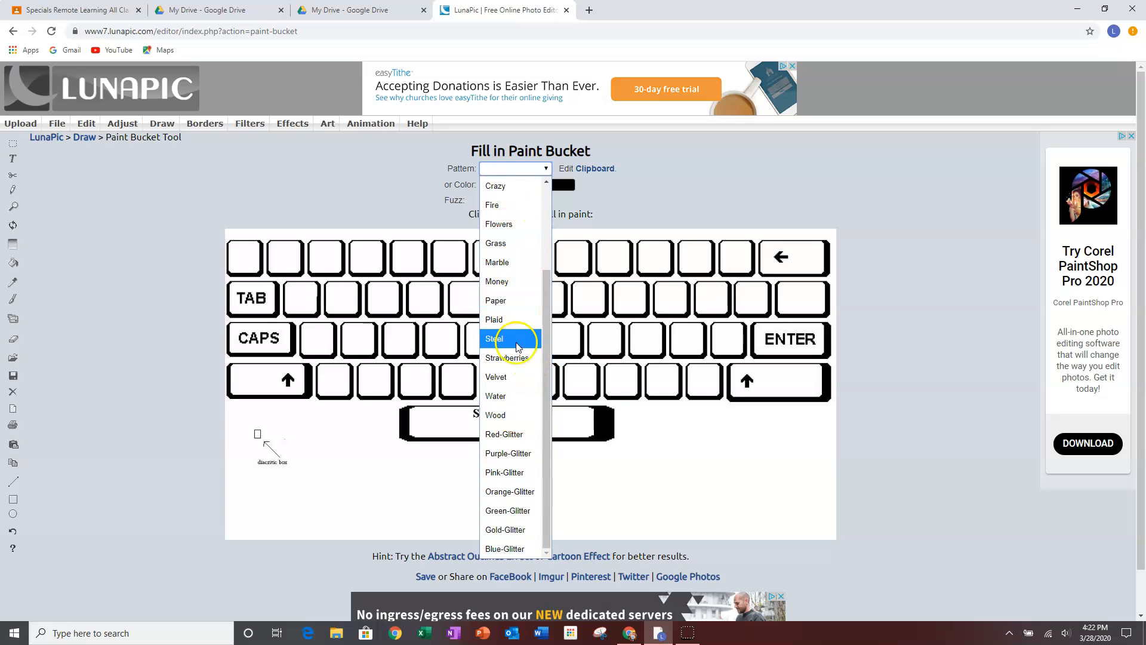
{"action": "left_click", "coordinate": [495, 283]}
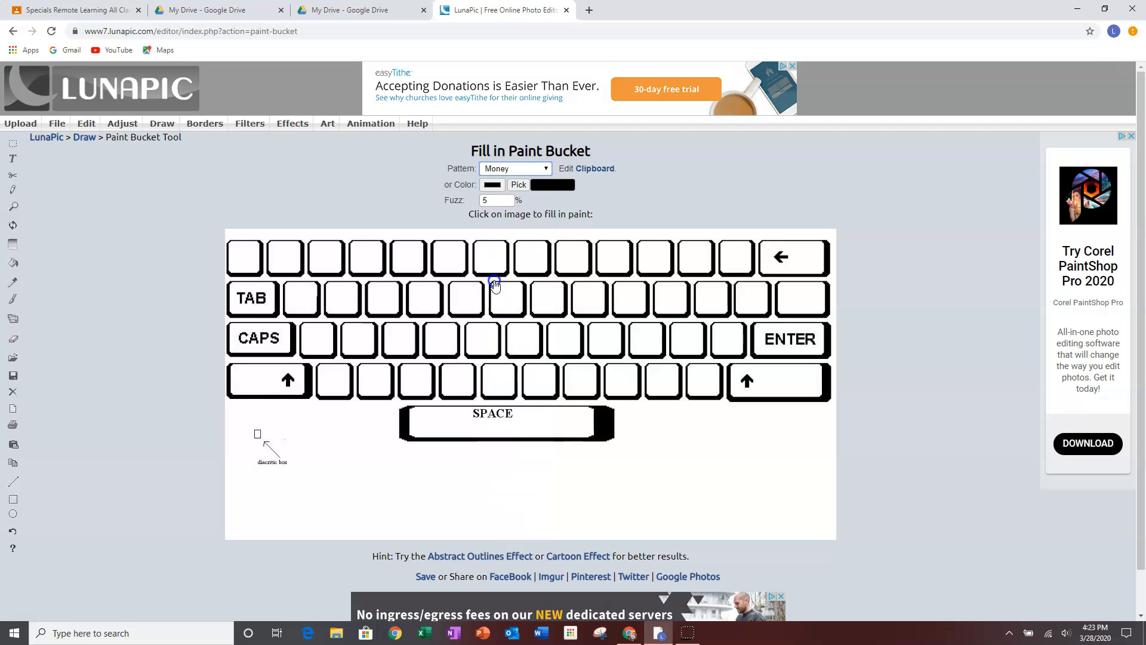
Fill the TAB key, the CAPS key, the up-arrow key below CAPS and the wide blank key ending the TAB row with the Money pattern.
{"action": "left_click", "coordinate": [233, 312]}
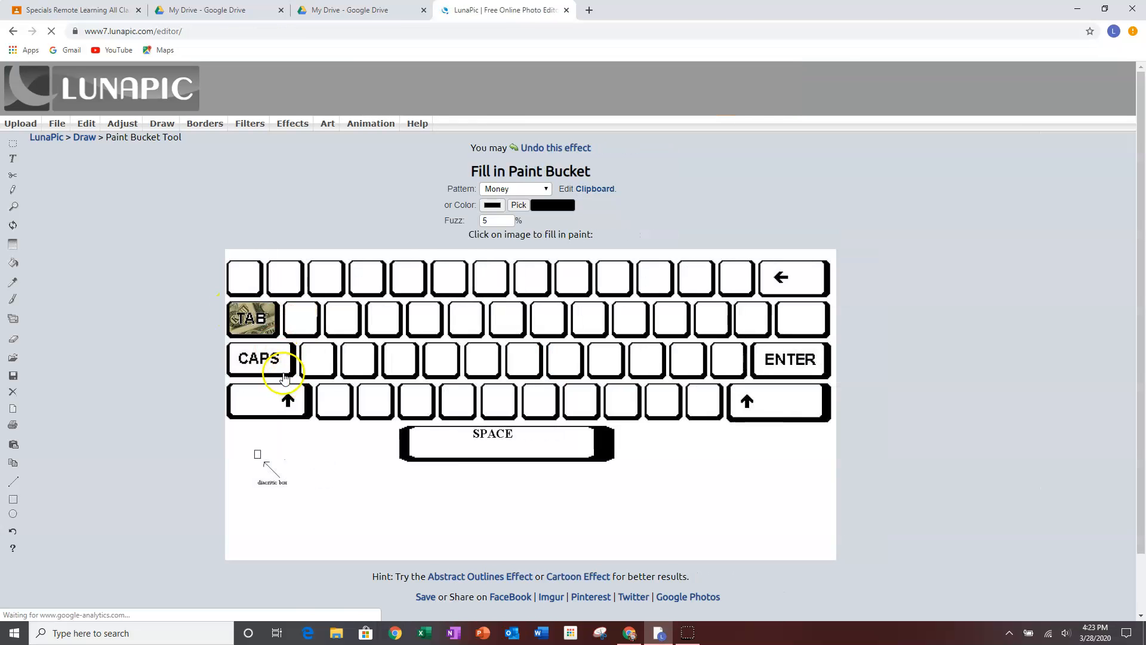
{"action": "left_click", "coordinate": [283, 373]}
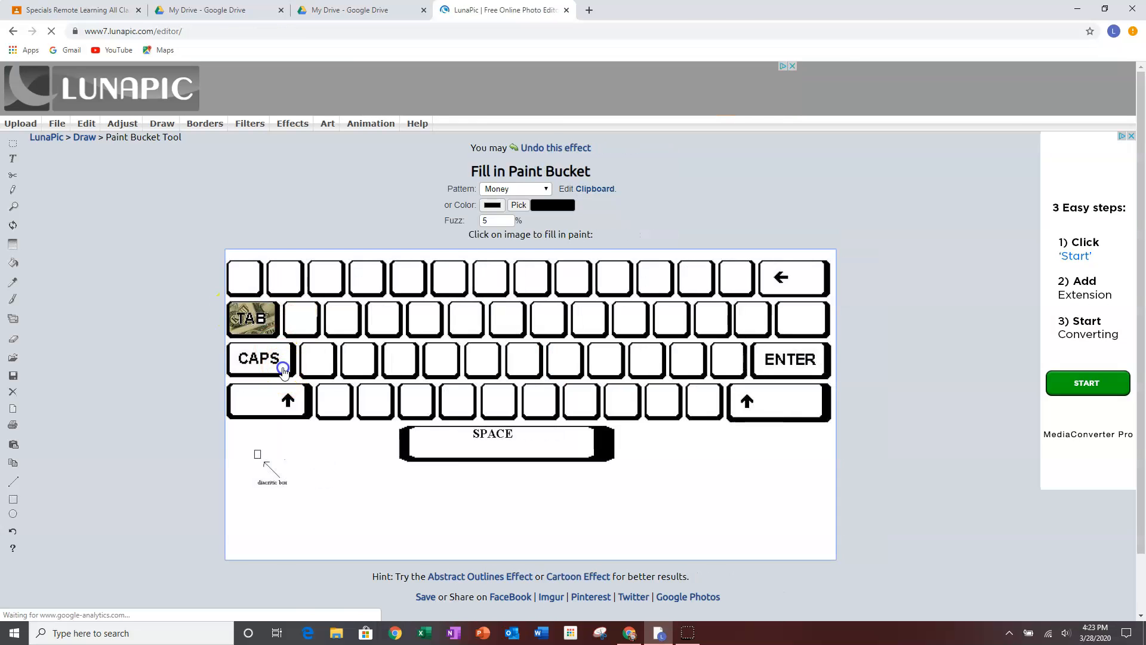
{"action": "left_click", "coordinate": [251, 407]}
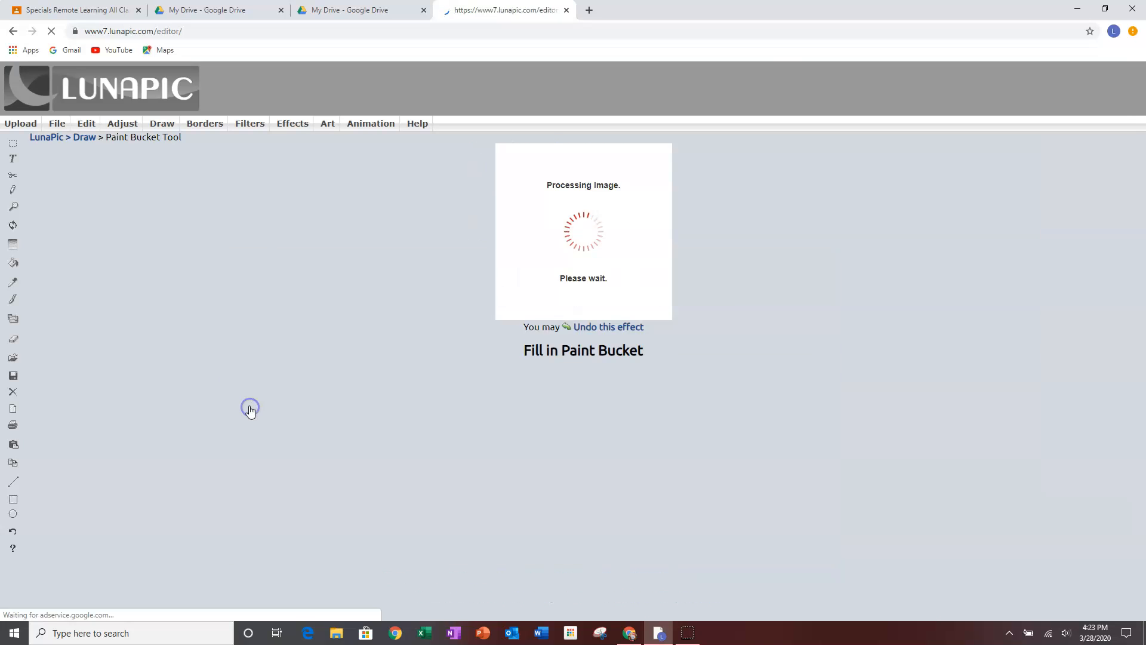
{"action": "left_click", "coordinate": [800, 322]}
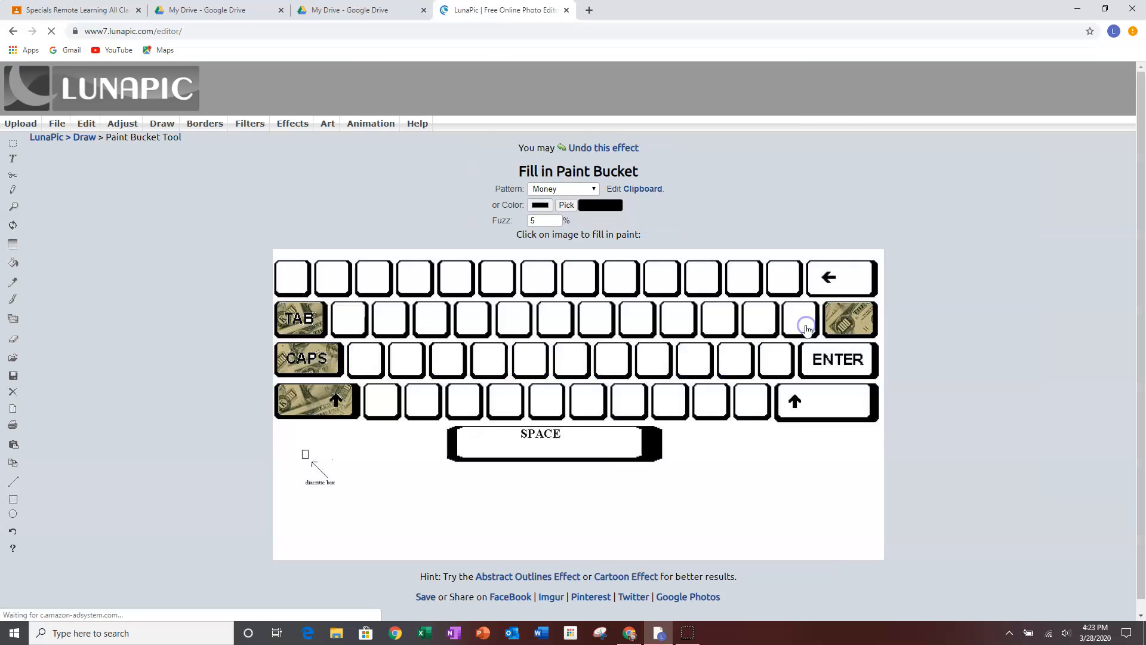
Fill the ENTER key, the up-arrow key below ENTER and the SPACE bar with the Money pattern.
{"action": "left_click", "coordinate": [764, 360]}
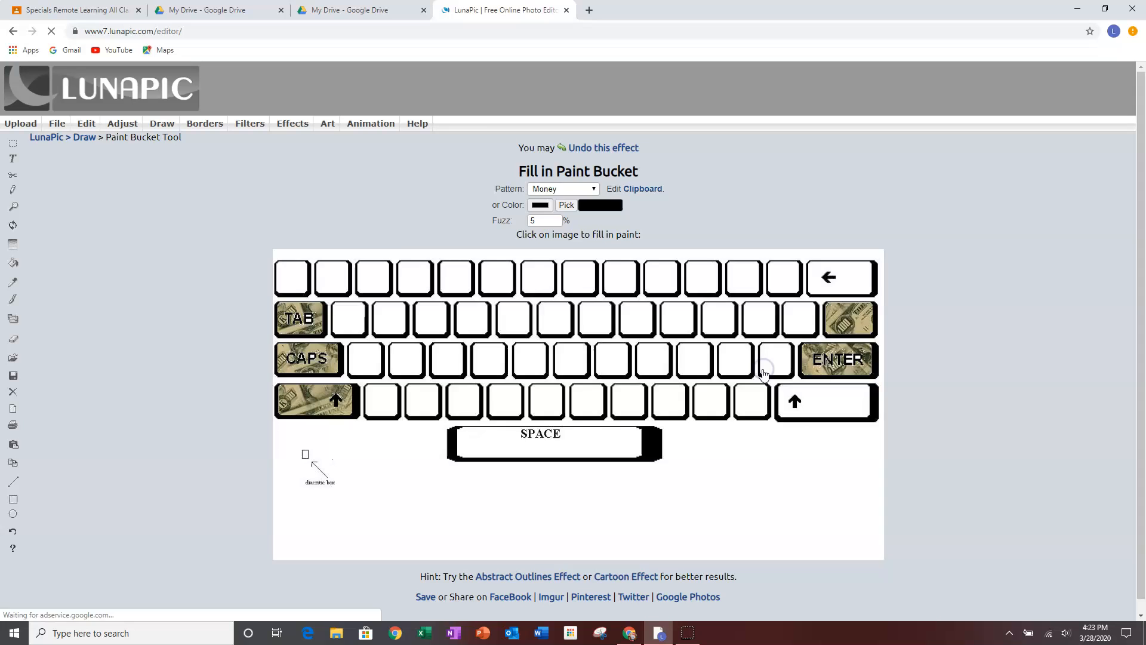
{"action": "left_click", "coordinate": [783, 413]}
{"action": "left_click", "coordinate": [469, 449]}
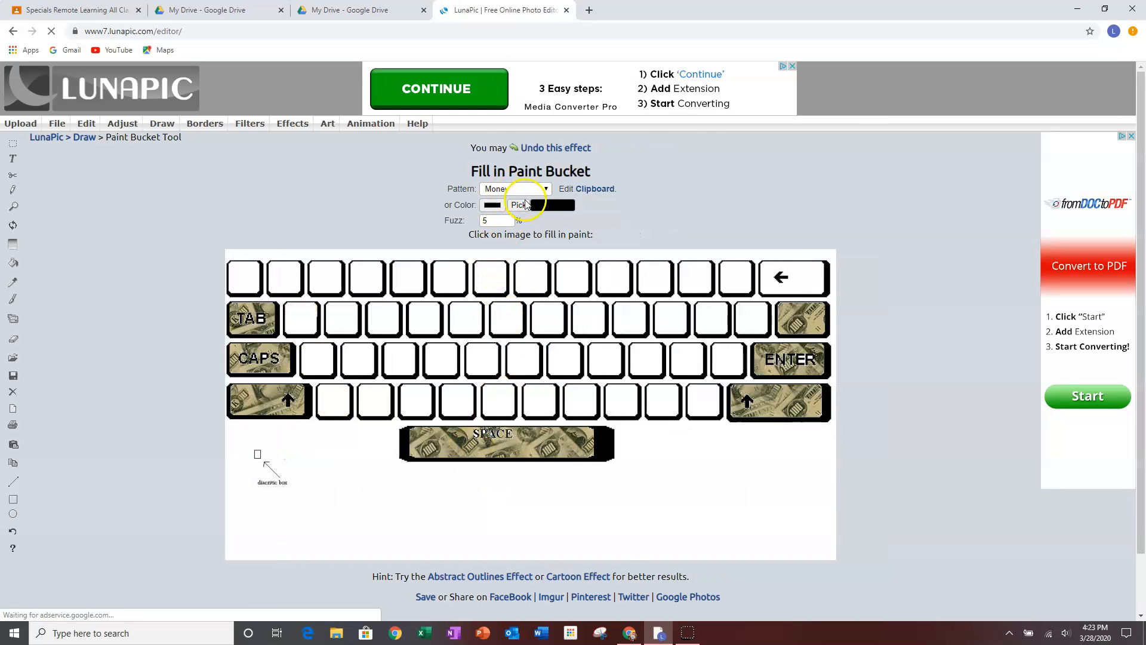
Fill six alternating keys in the TAB row with the Gold-Glitter pattern, starting with the key right after TAB.
{"action": "left_click", "coordinate": [545, 190]}
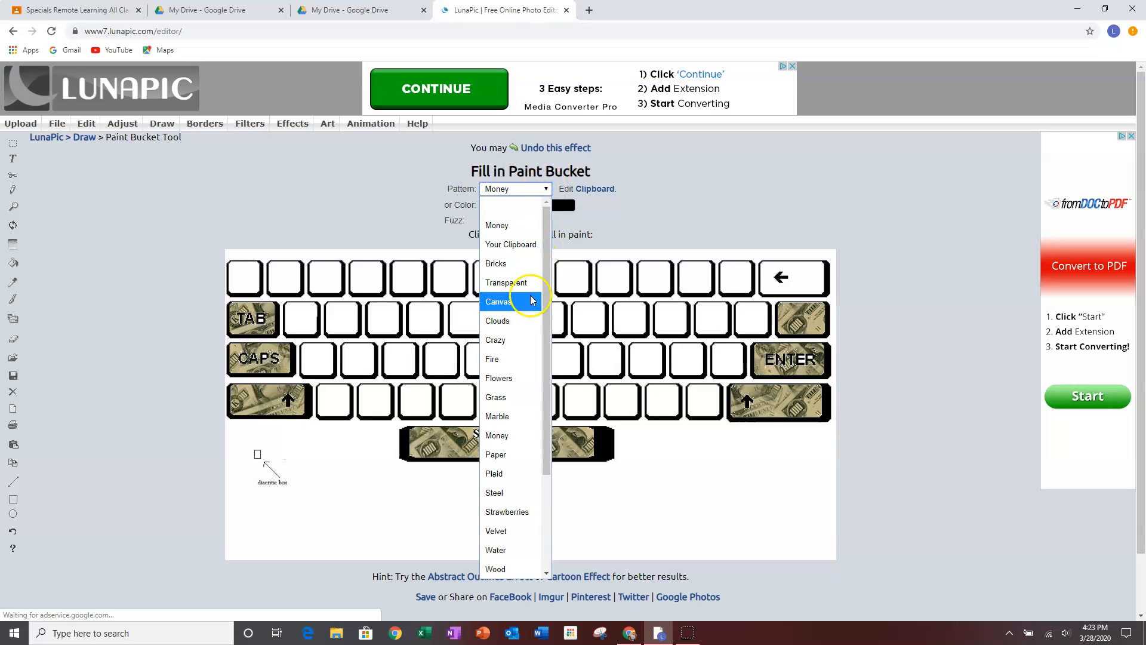
{"action": "scroll", "coordinate": [519, 382], "scroll_direction": "down", "scroll_amount": 3}
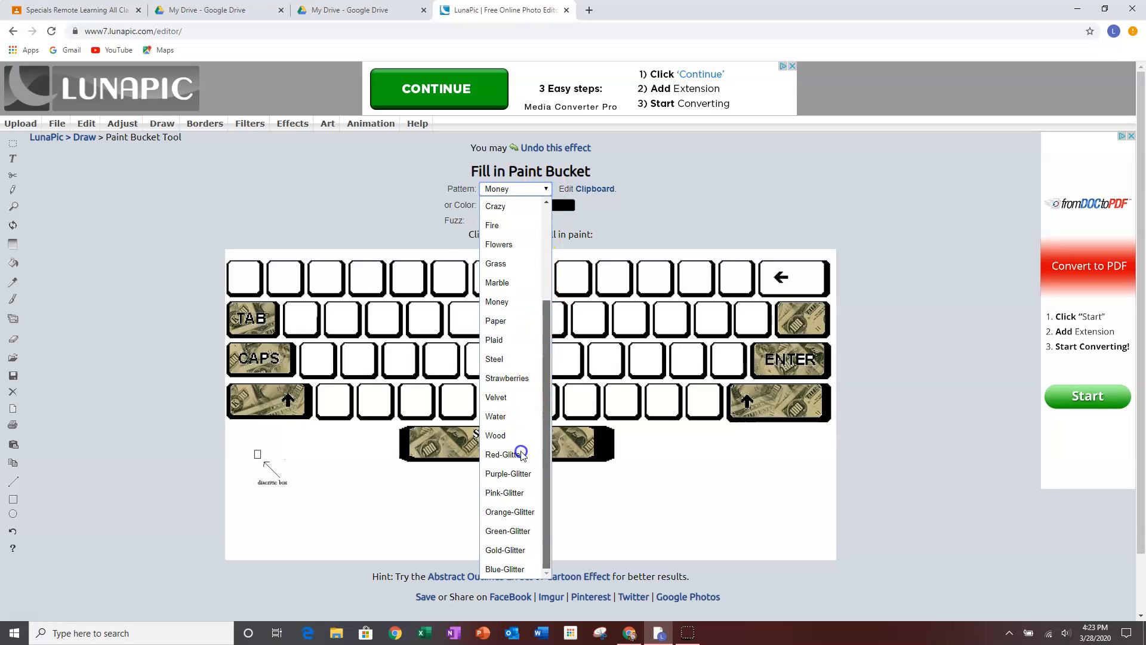
{"action": "left_click", "coordinate": [506, 550]}
{"action": "left_click", "coordinate": [300, 322]}
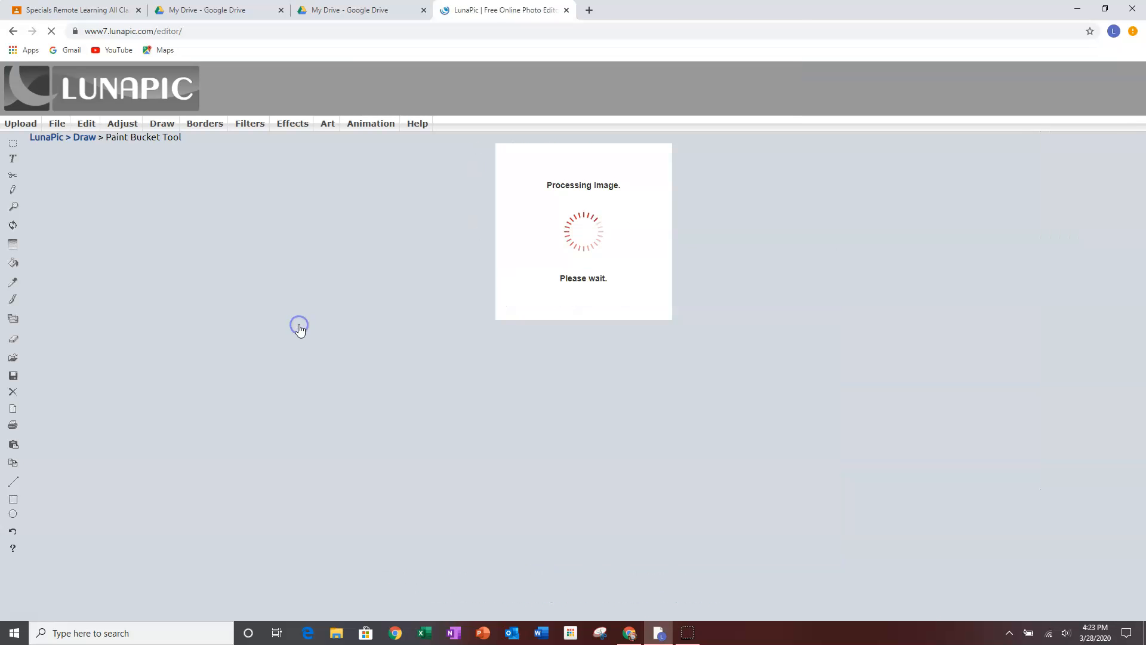
{"action": "left_click", "coordinate": [381, 323]}
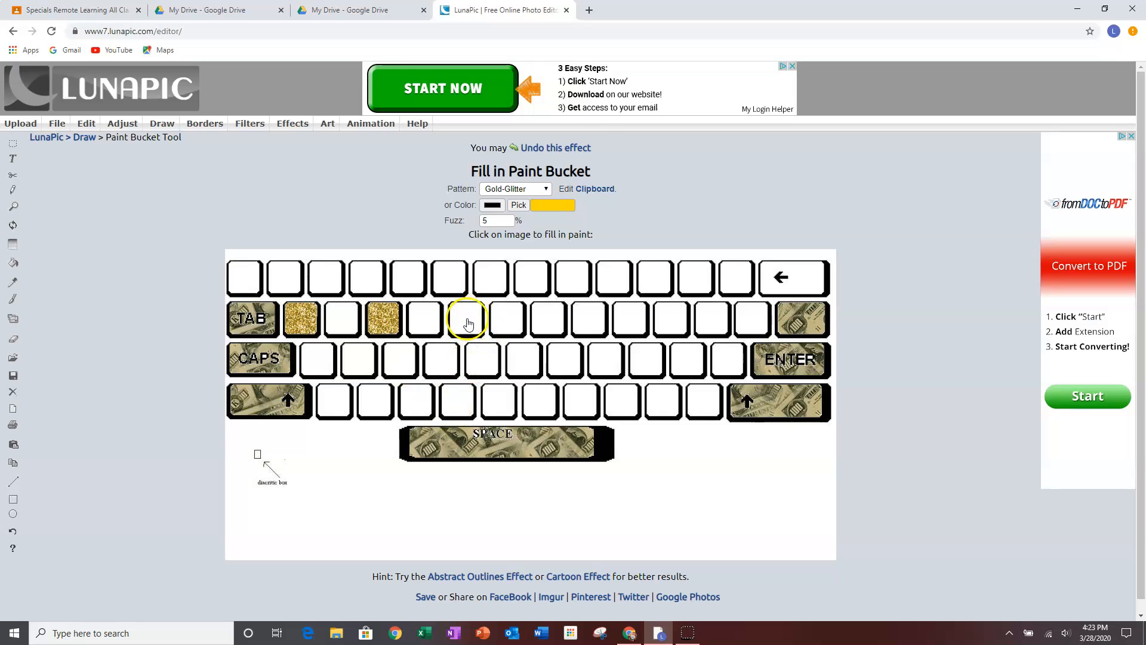
{"action": "left_click", "coordinate": [468, 321]}
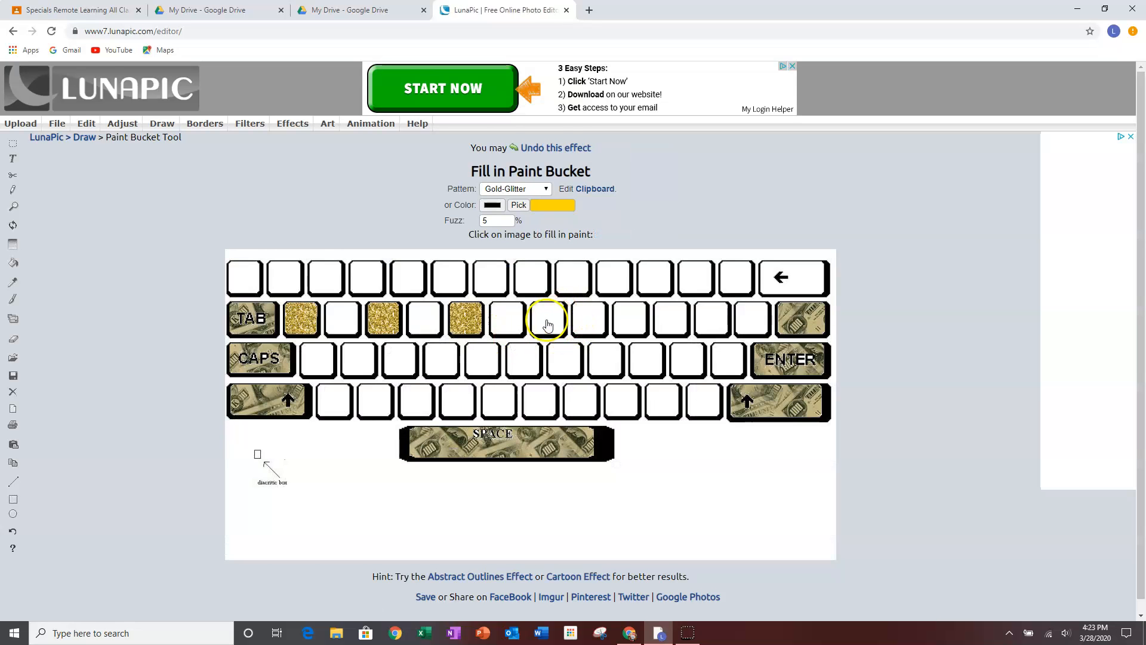
{"action": "left_click", "coordinate": [548, 321]}
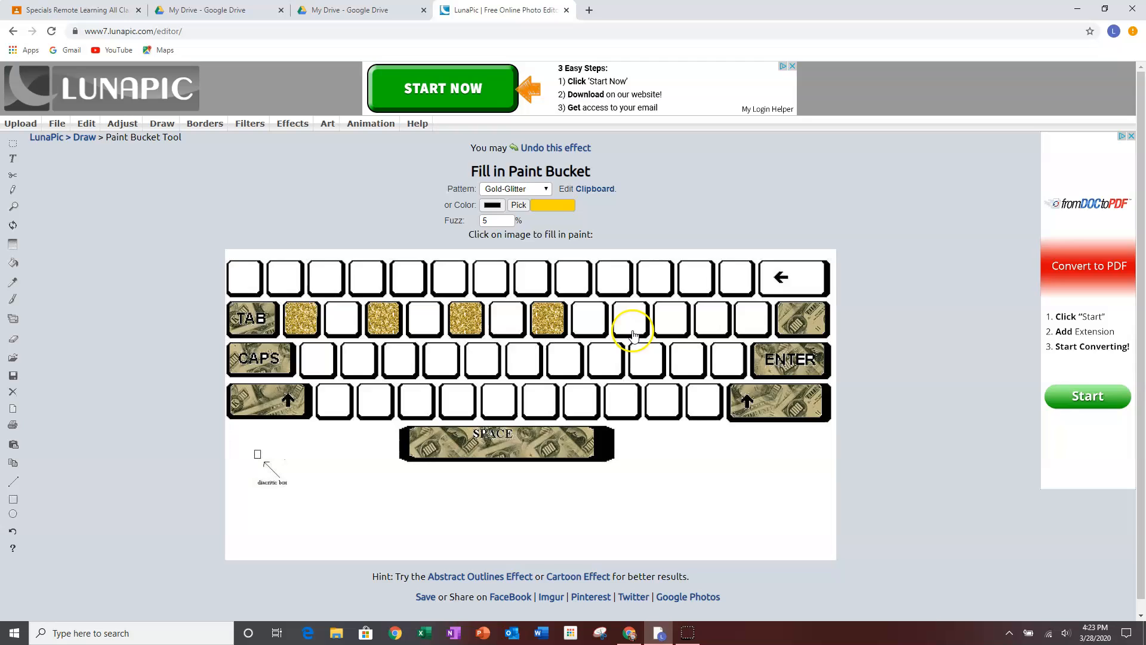
{"action": "left_click", "coordinate": [632, 328]}
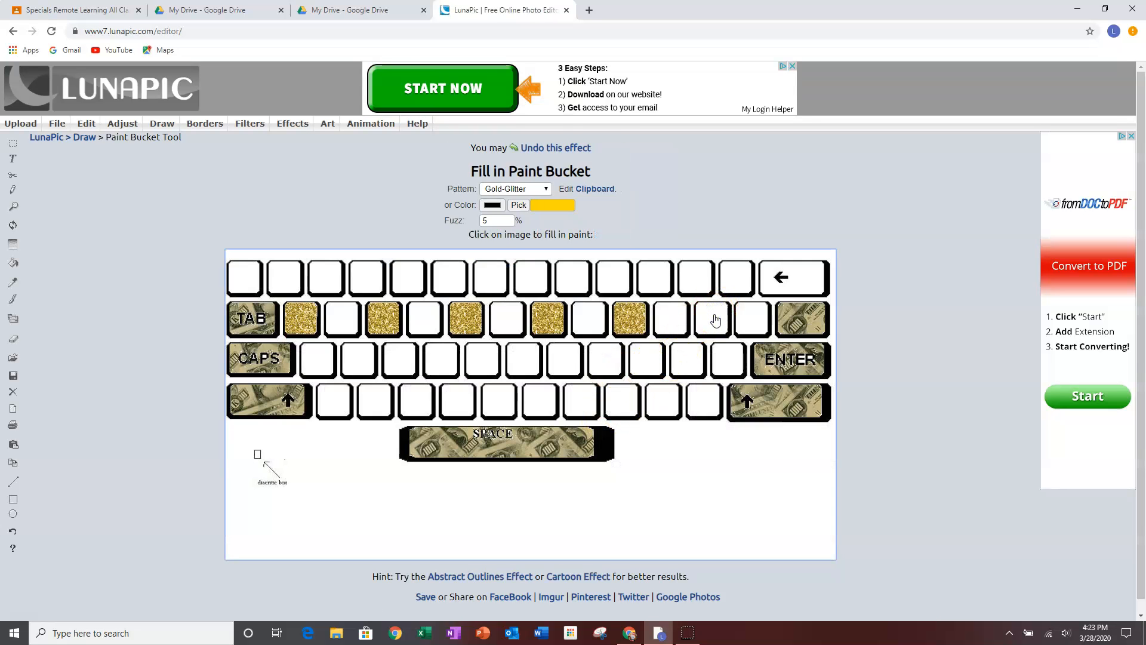
{"action": "left_click", "coordinate": [717, 323]}
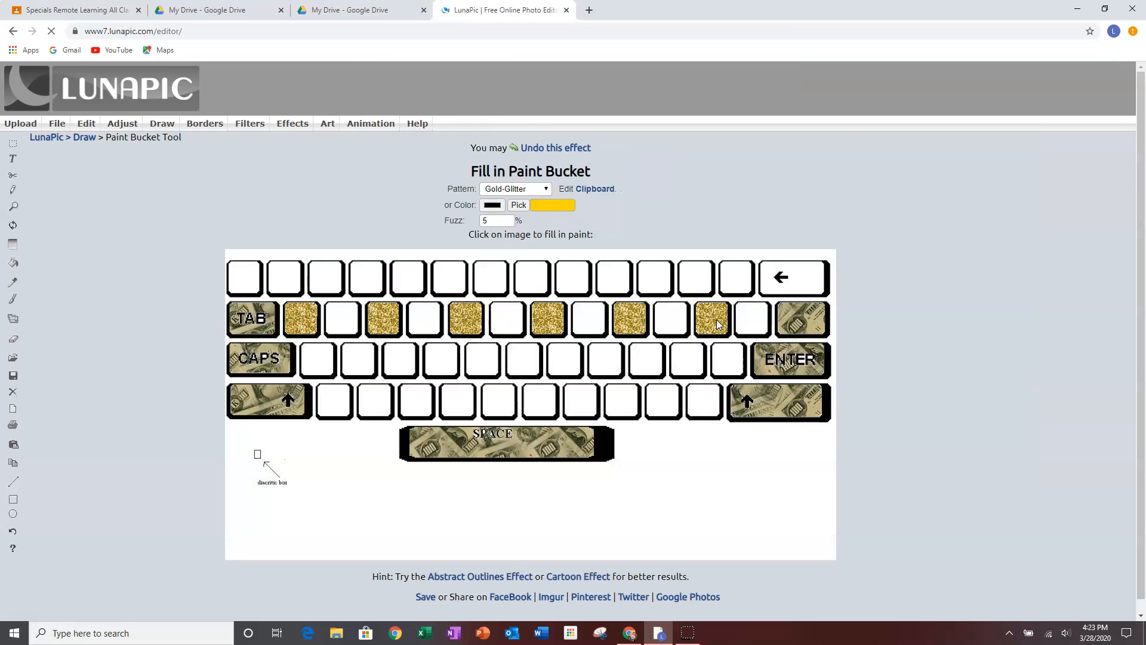
Fill the six remaining blank keys in the TAB row with the Purple-Glitter pattern.
{"action": "left_click", "coordinate": [548, 188]}
{"action": "scroll", "coordinate": [525, 421], "scroll_direction": "down", "scroll_amount": 2}
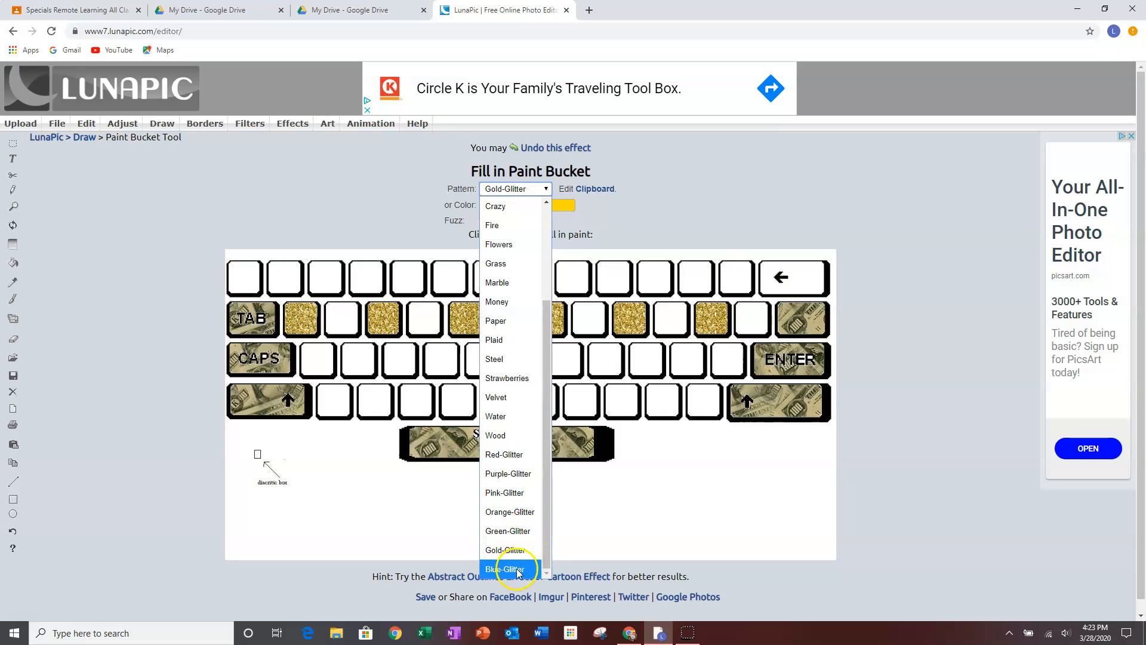
{"action": "left_click", "coordinate": [507, 474]}
{"action": "left_click", "coordinate": [338, 319]}
{"action": "left_click", "coordinate": [422, 321]}
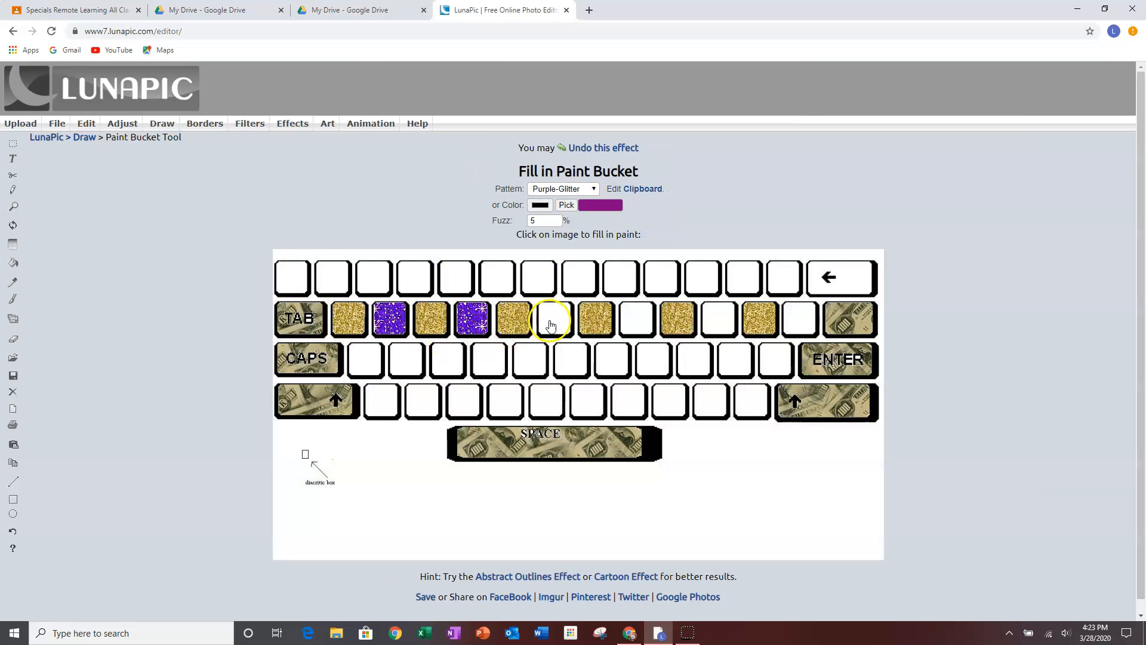
{"action": "left_click", "coordinate": [558, 324]}
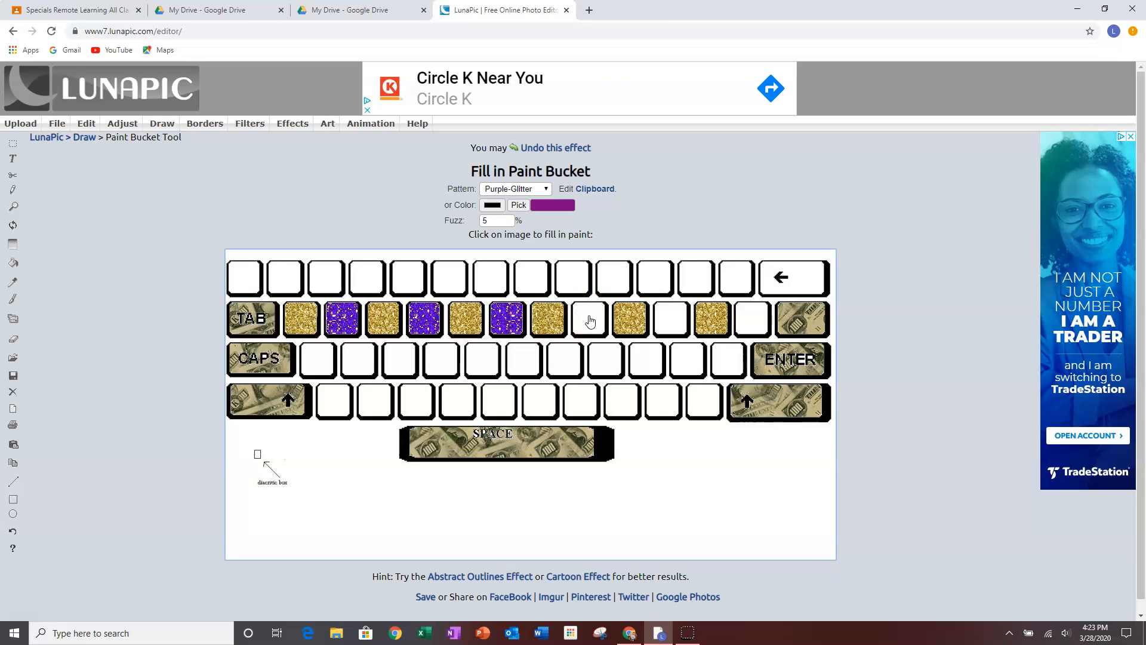
{"action": "left_click", "coordinate": [590, 322]}
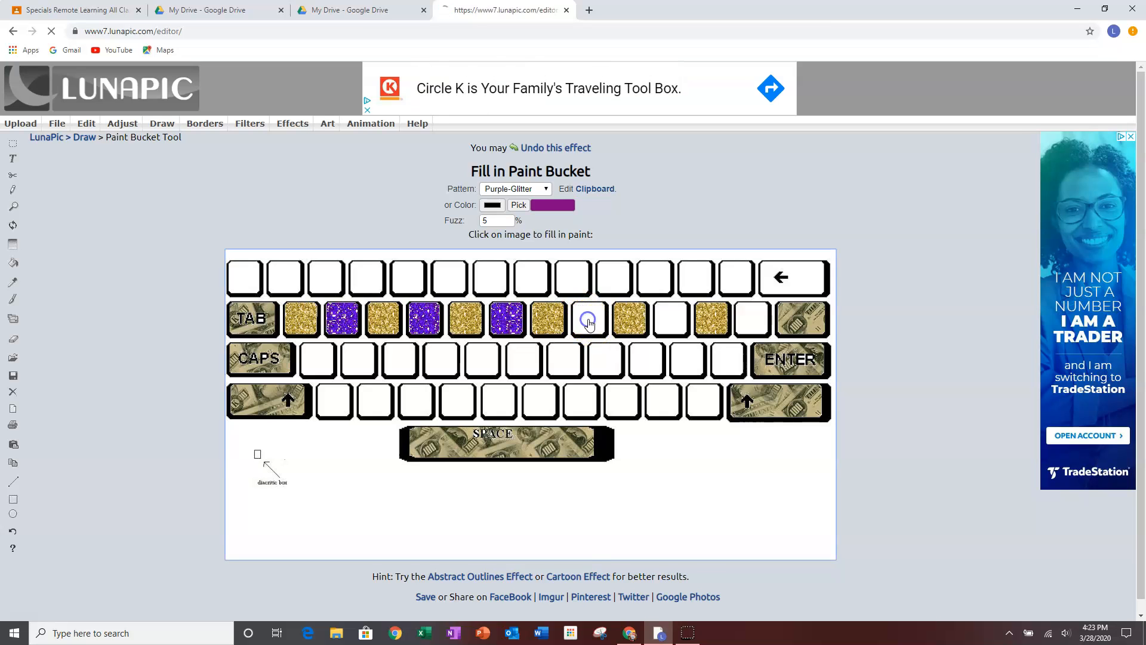
{"action": "left_click", "coordinate": [675, 323]}
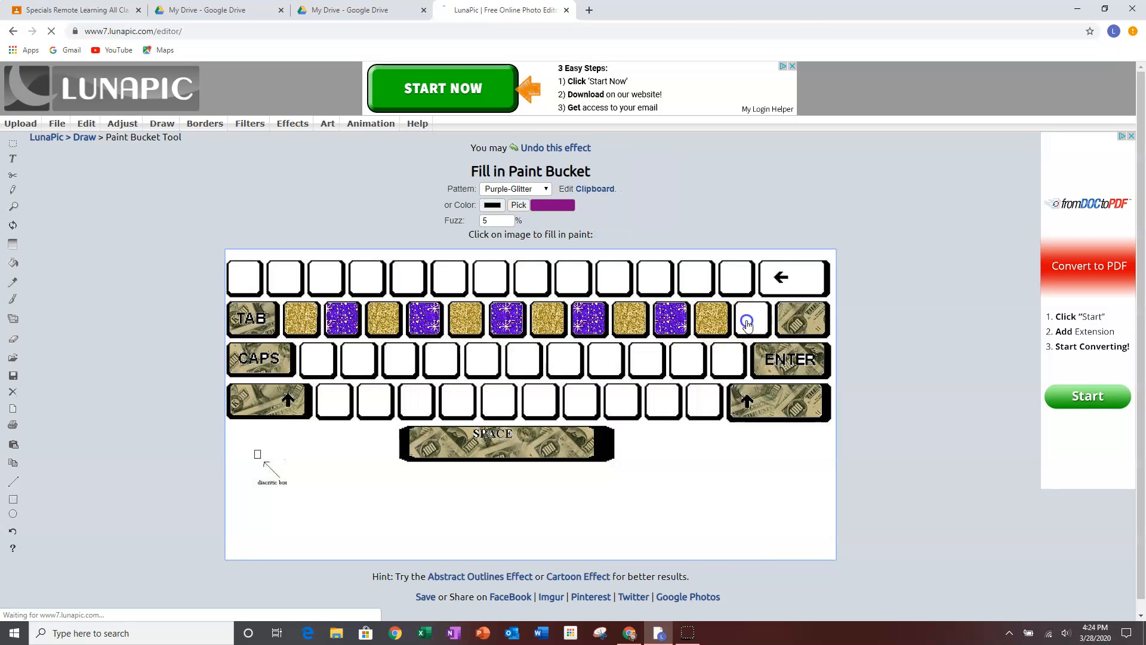
{"action": "left_click", "coordinate": [747, 322]}
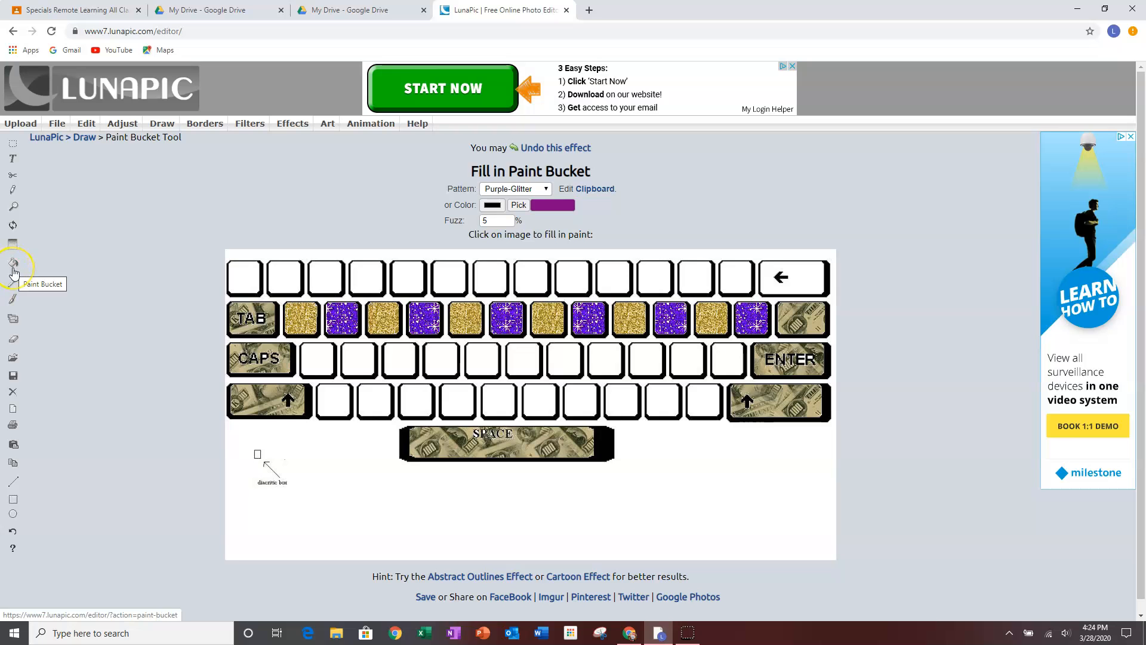
Undo the last purple fill, then recover the version with only four purple keys from the undo history.
{"action": "left_click", "coordinate": [14, 532]}
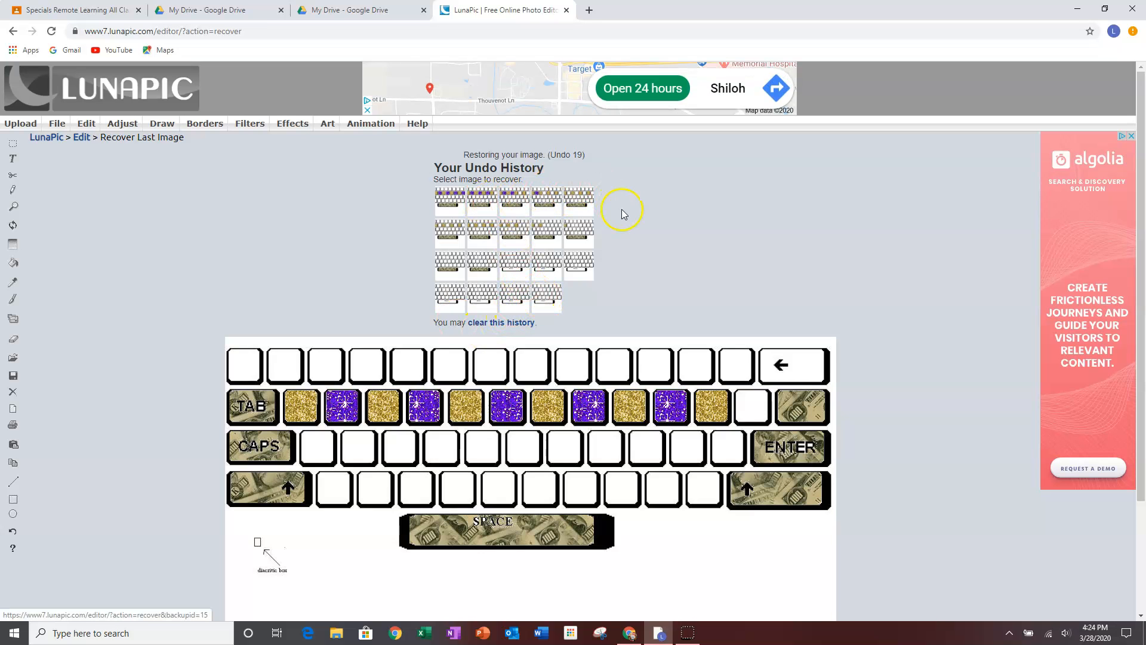
{"action": "left_click", "coordinate": [484, 209]}
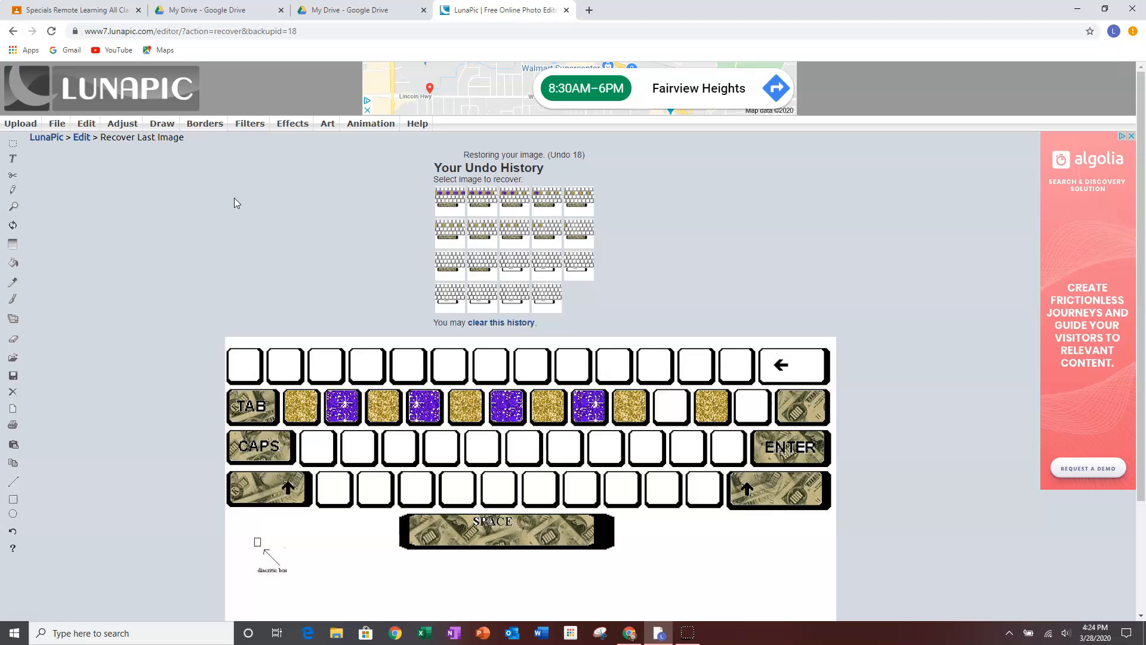
Close the keyboard image.
{"action": "left_click", "coordinate": [60, 125]}
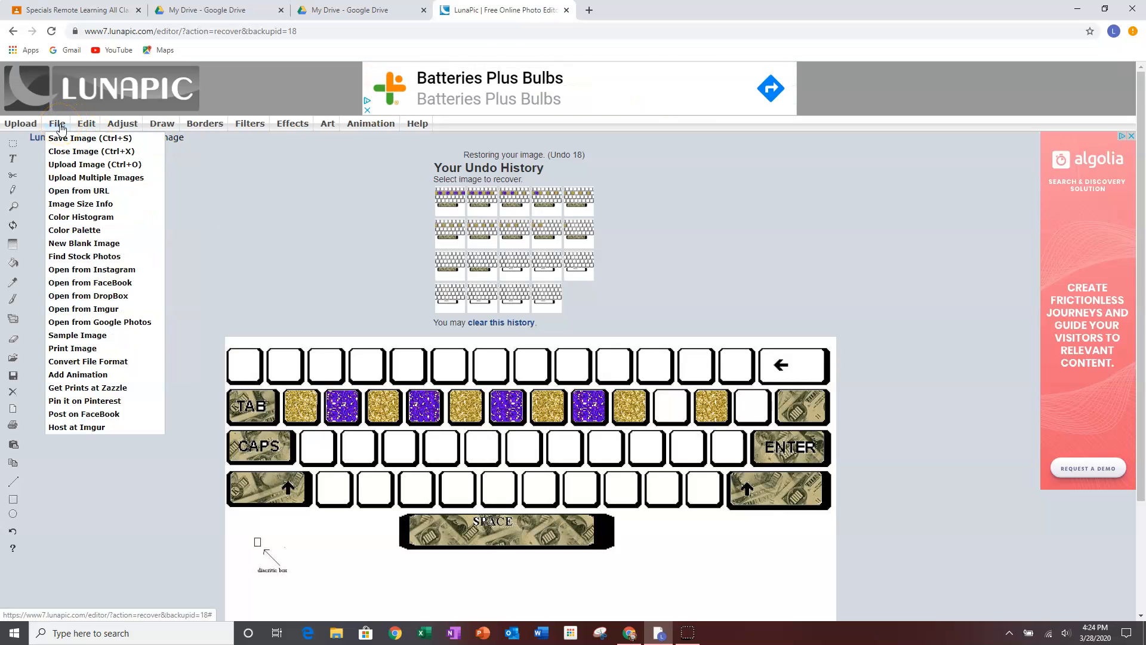
{"action": "left_click", "coordinate": [67, 154]}
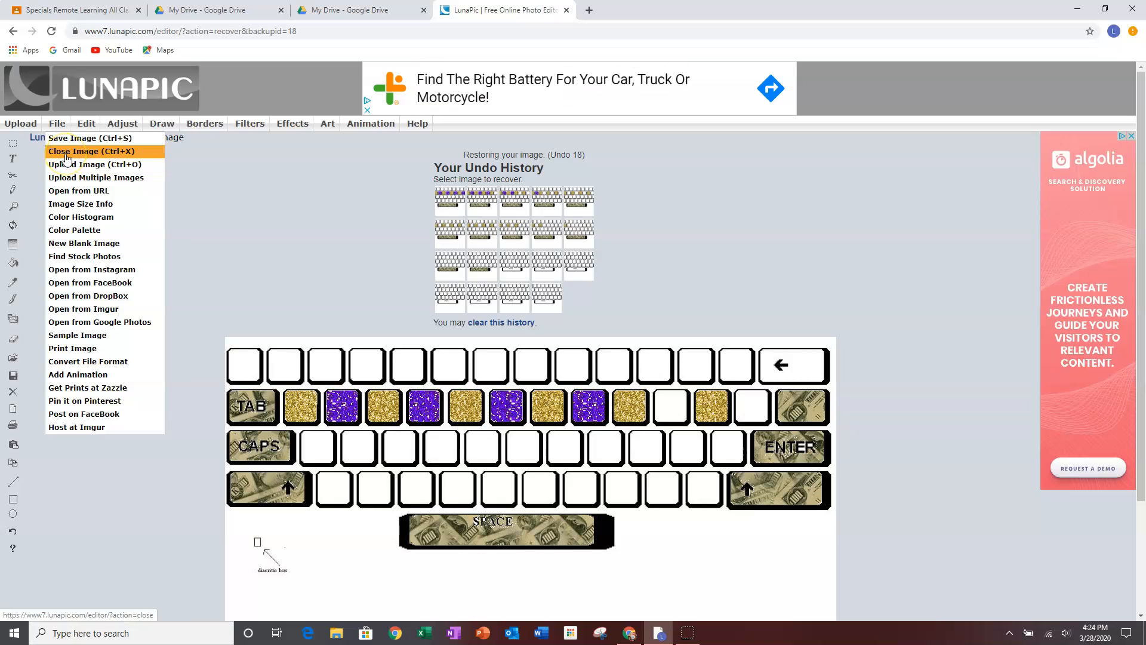